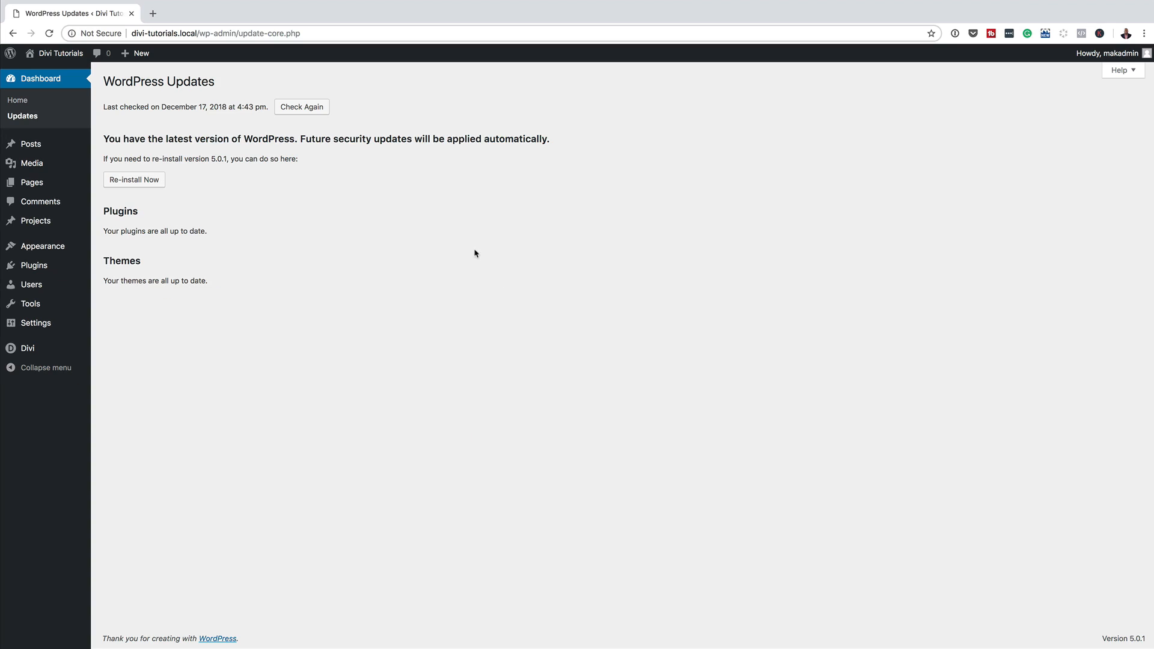
Step: Start a new page titled 'image module'
{"action": "mouse_move", "coordinate": [35, 188]}
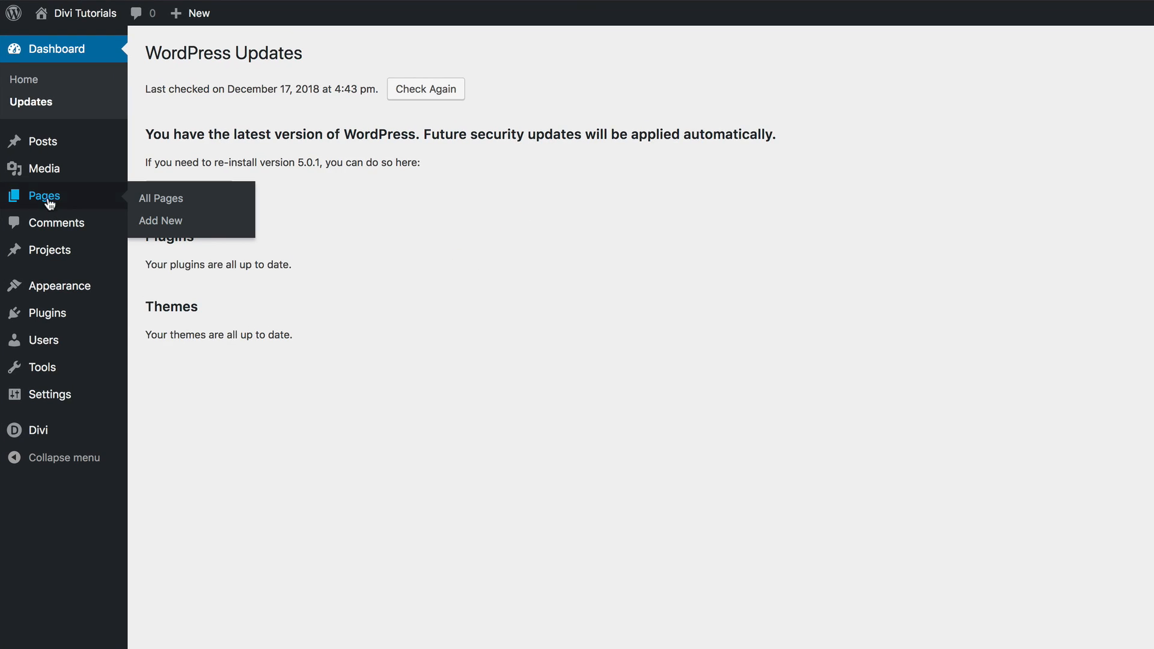
{"action": "left_click", "coordinate": [164, 221]}
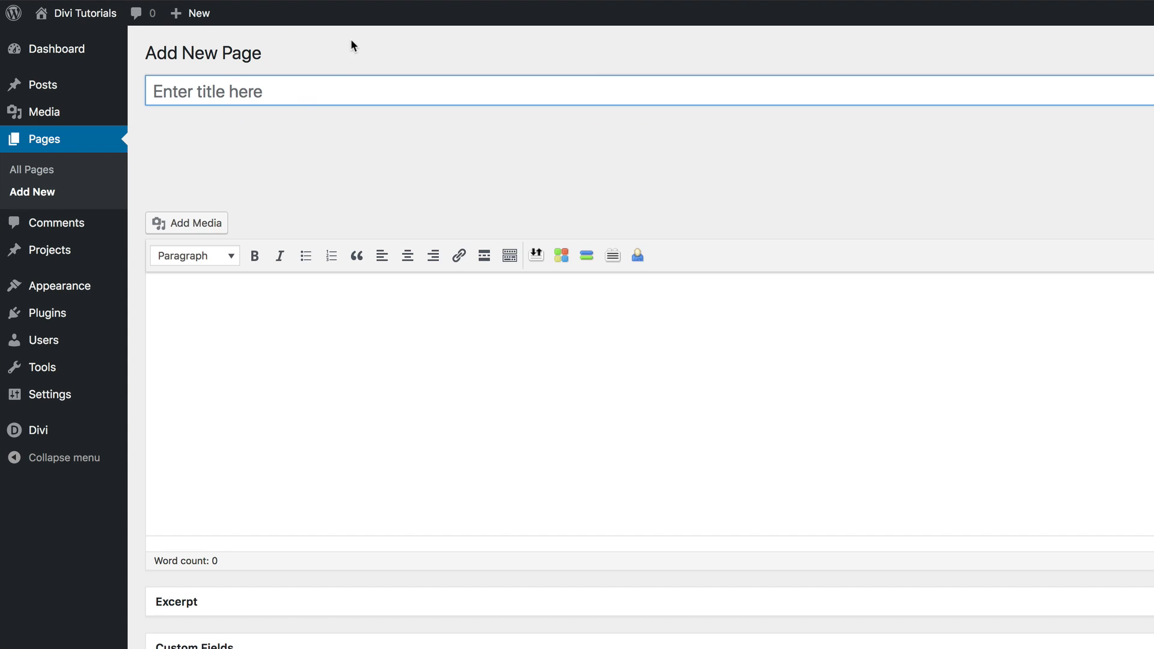
{"action": "left_click", "coordinate": [327, 90]}
{"action": "type", "text": "i"}
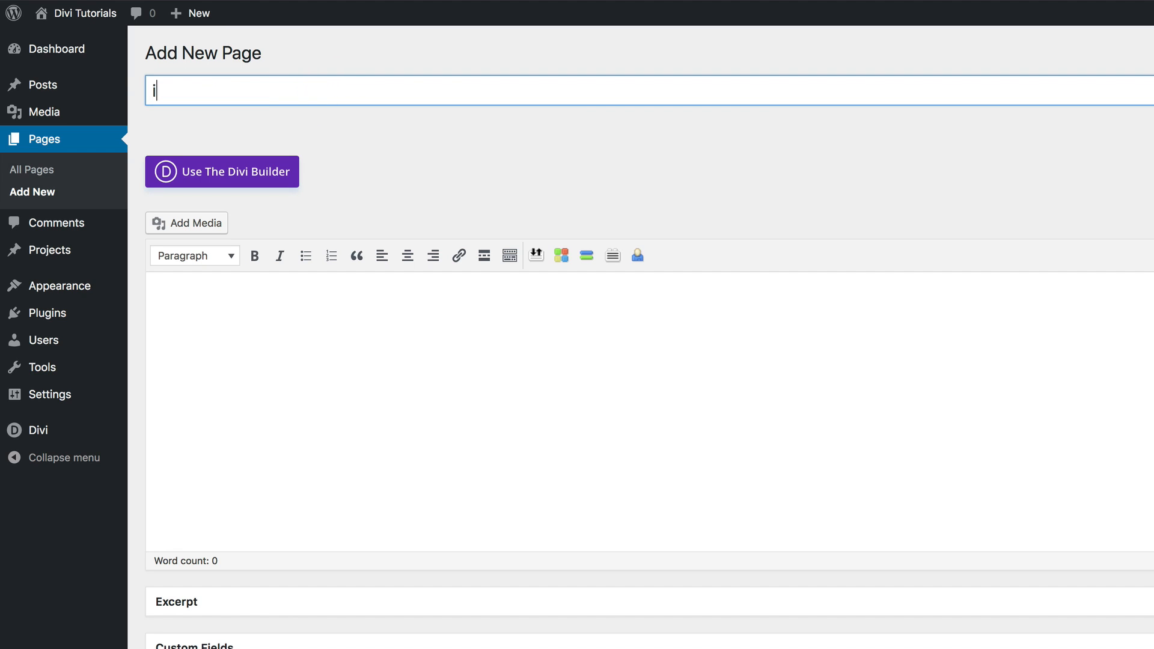
{"action": "type", "text": "mage module"}
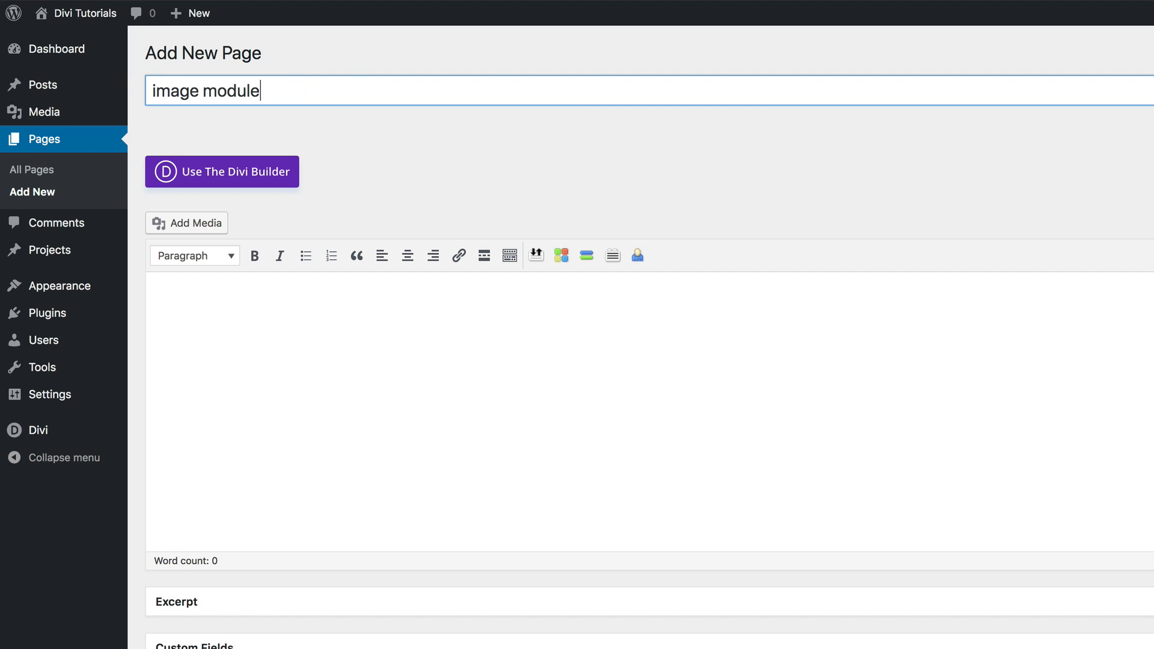
Step: Switch the page to the Divi Builder, build from scratch, and leave the section without a row
{"action": "left_click", "coordinate": [238, 176]}
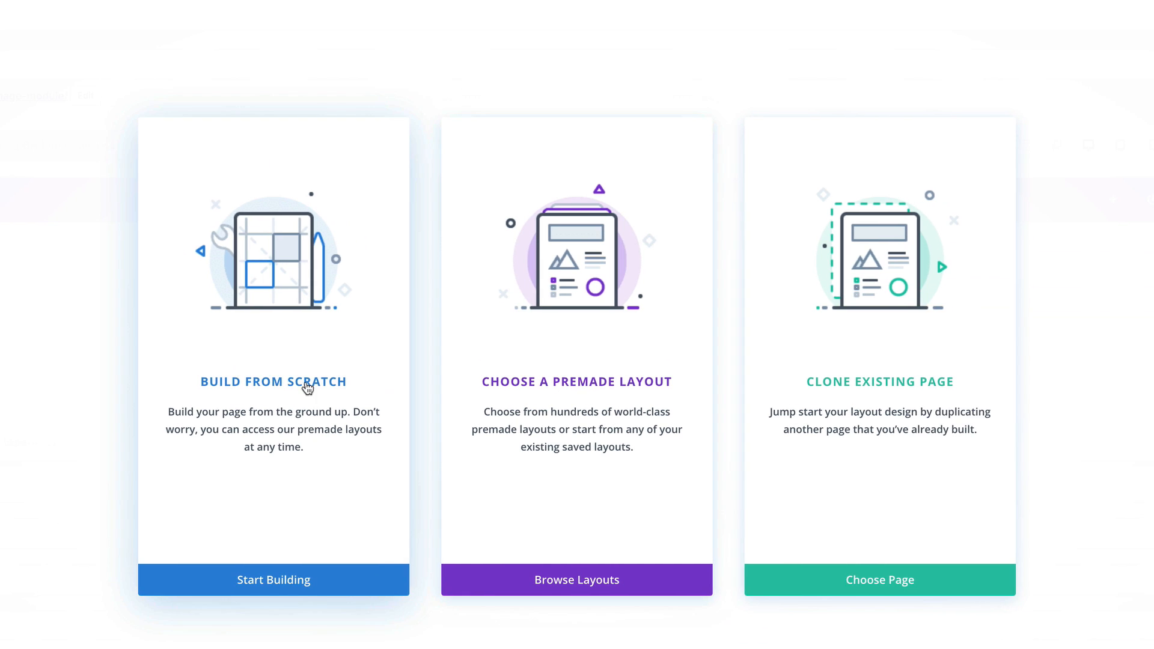
{"action": "left_click", "coordinate": [270, 383]}
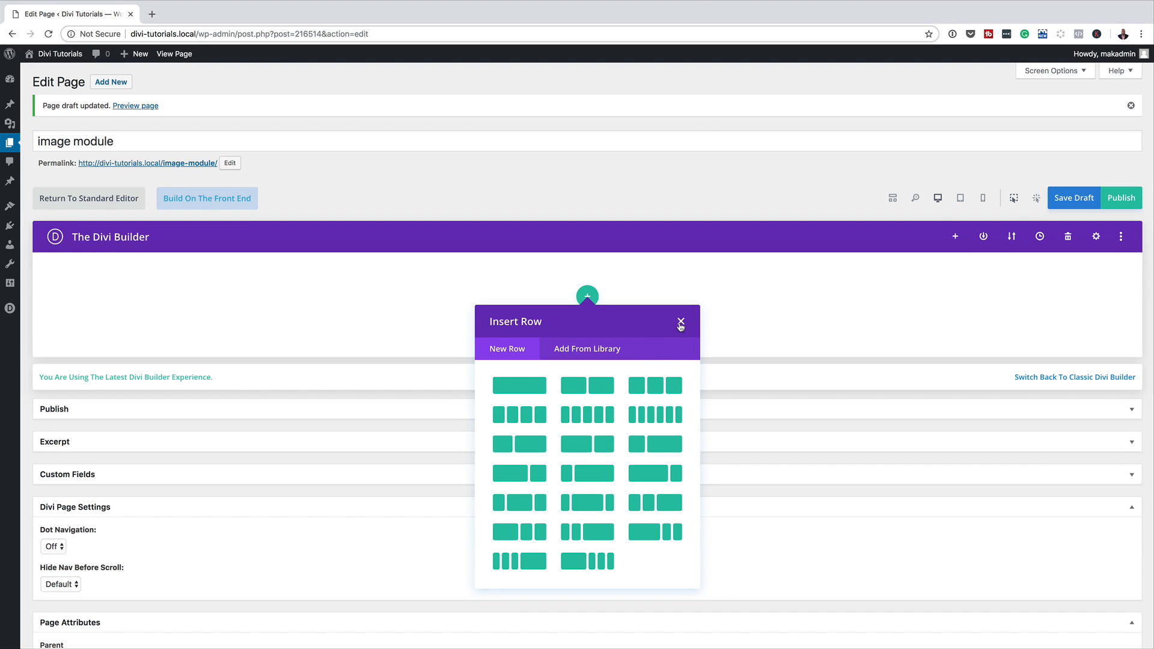
{"action": "left_click", "coordinate": [680, 323]}
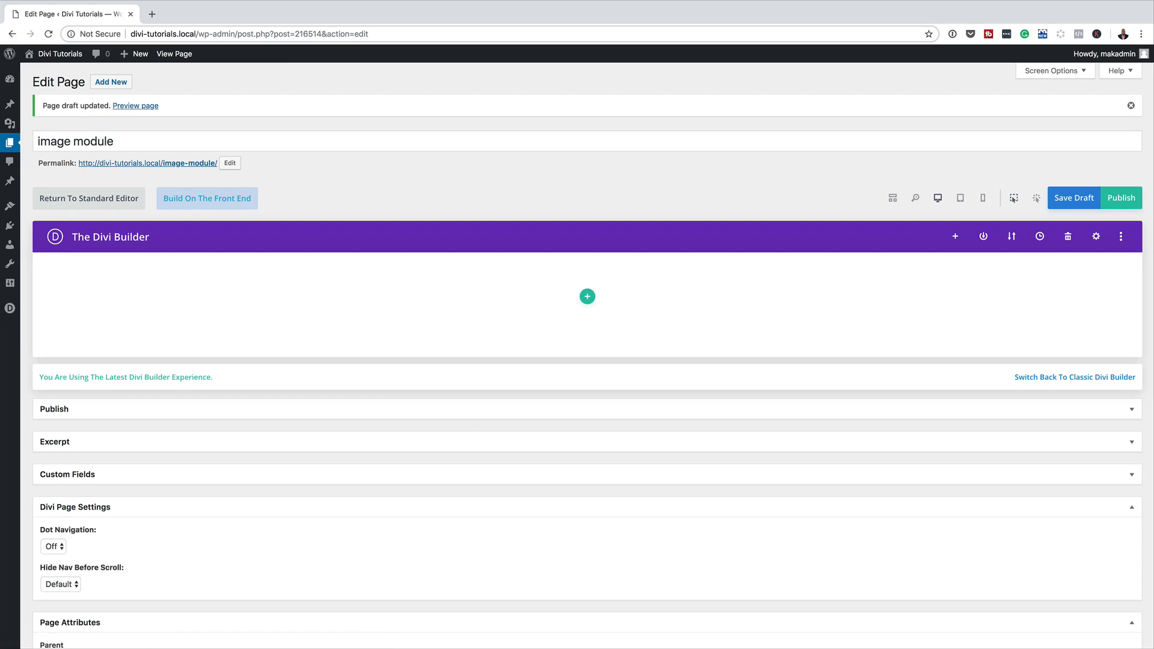
Step: Publish the page, then add a two-column row from scratch in the front-end builder
{"action": "left_click", "coordinate": [1129, 205]}
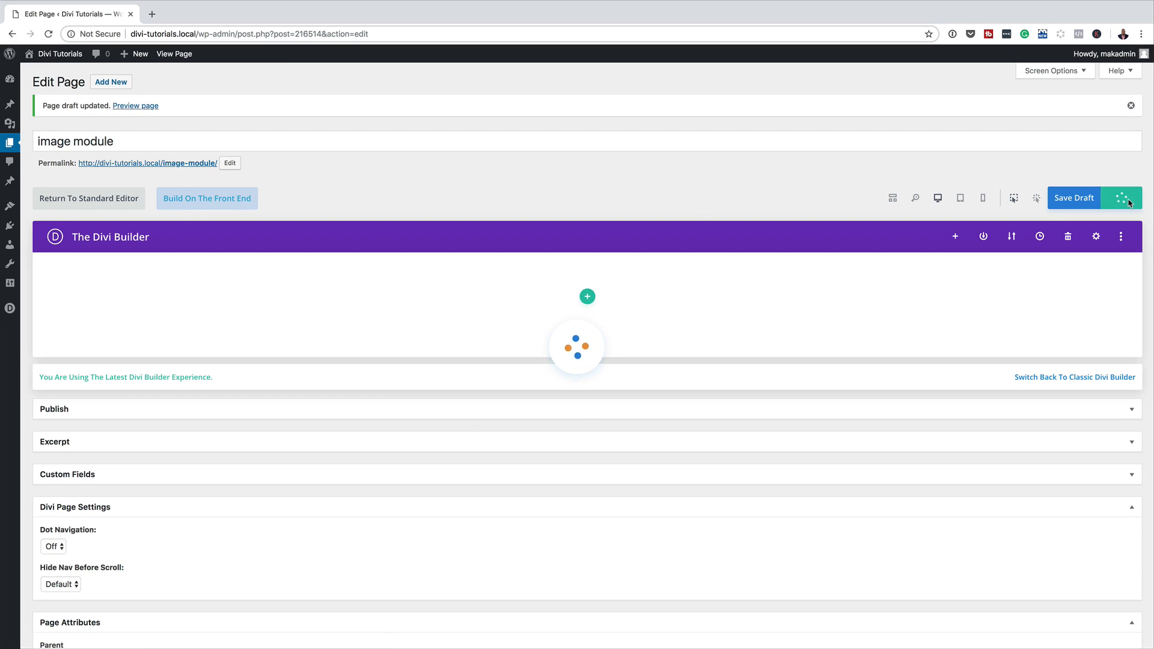
{"action": "left_click", "coordinate": [225, 201]}
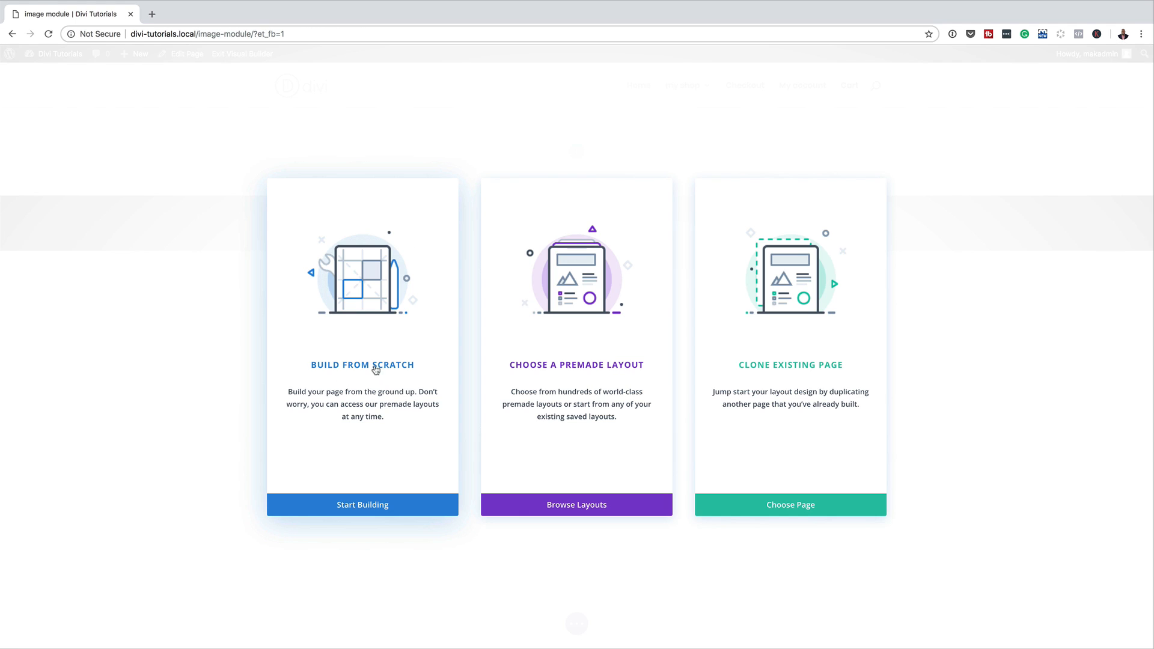
{"action": "left_click", "coordinate": [395, 369]}
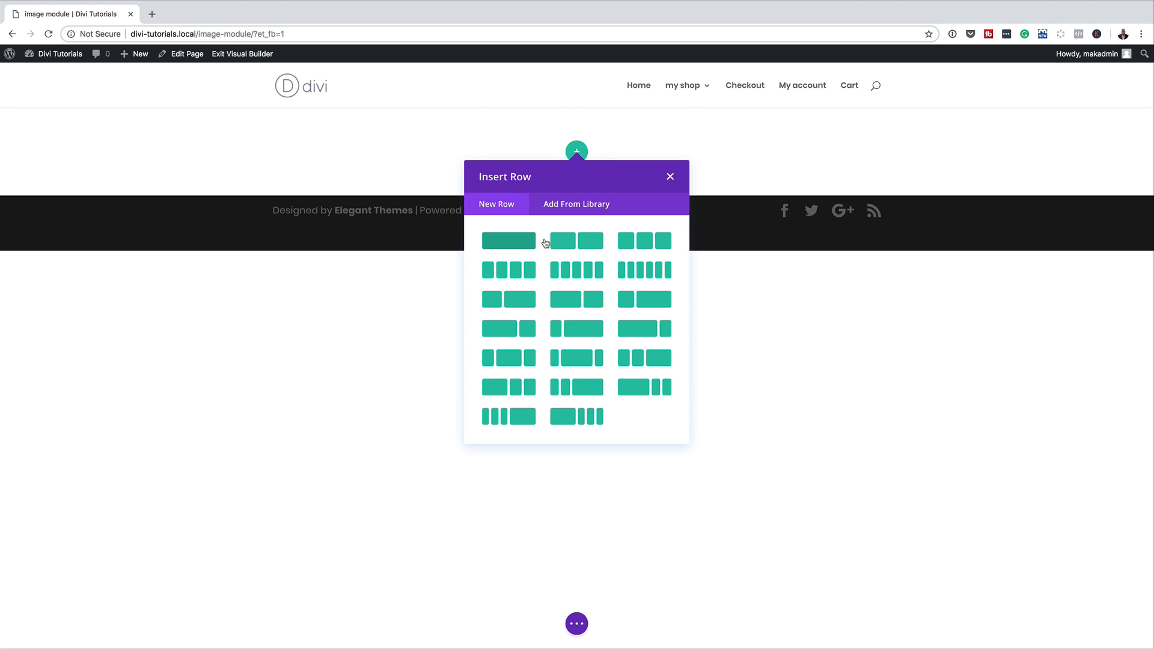
{"action": "left_click", "coordinate": [586, 243]}
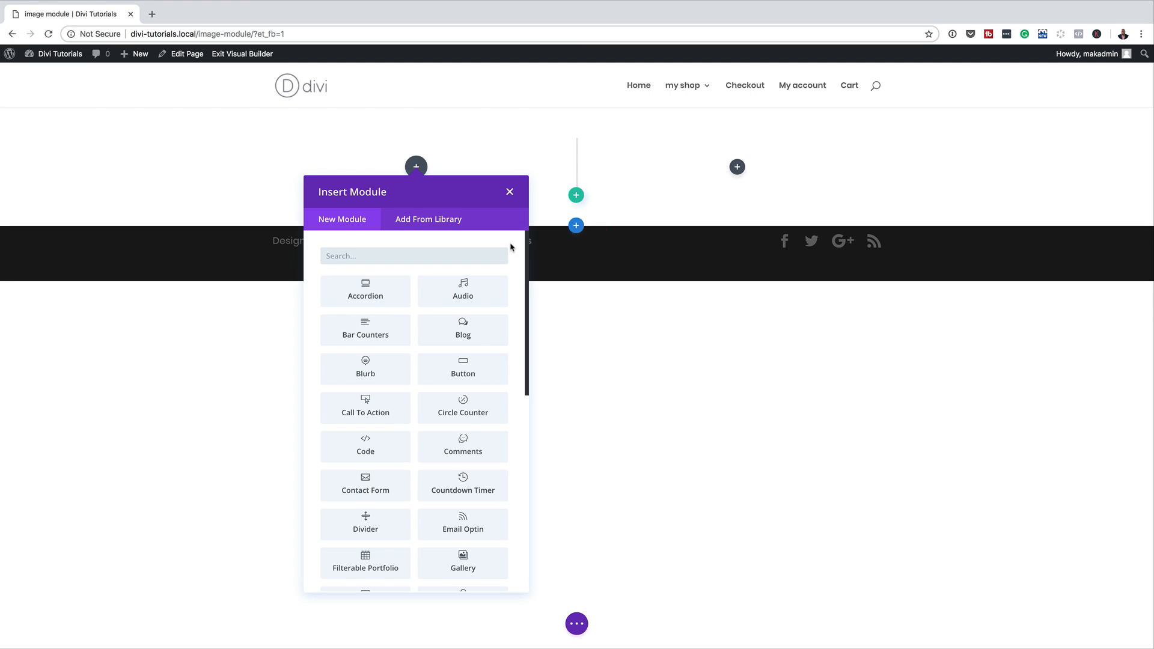
Step: Search modules for 'im' and insert an Image module into the left column
{"action": "left_click", "coordinate": [373, 255]}
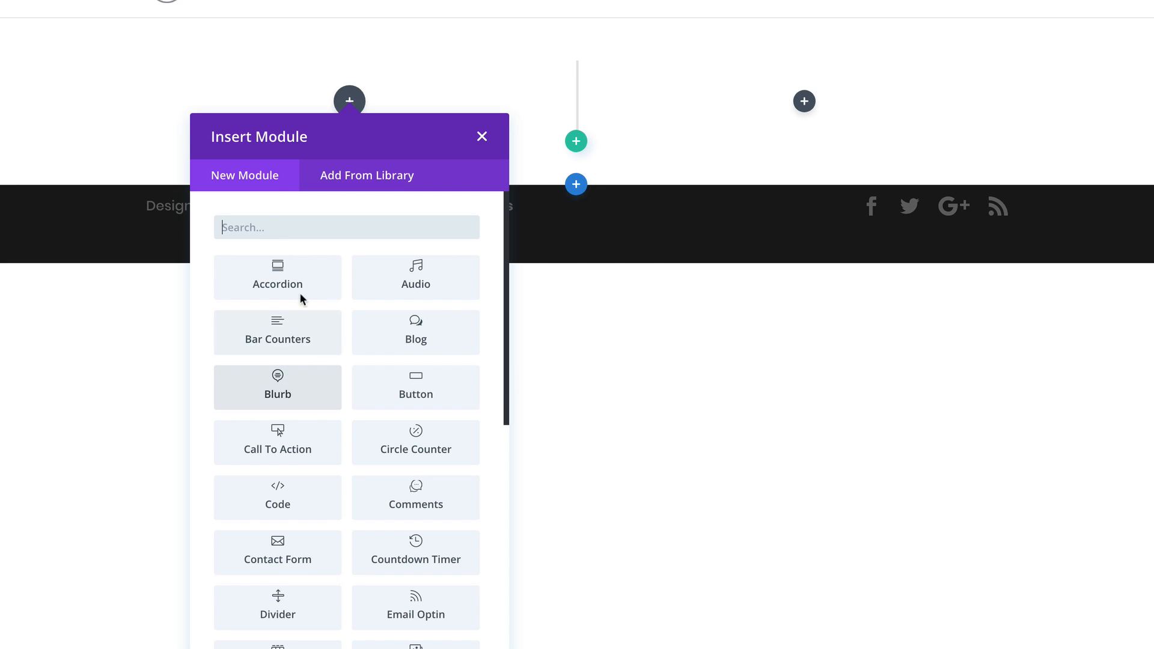
{"action": "left_click", "coordinate": [296, 227]}
{"action": "type", "text": "im"}
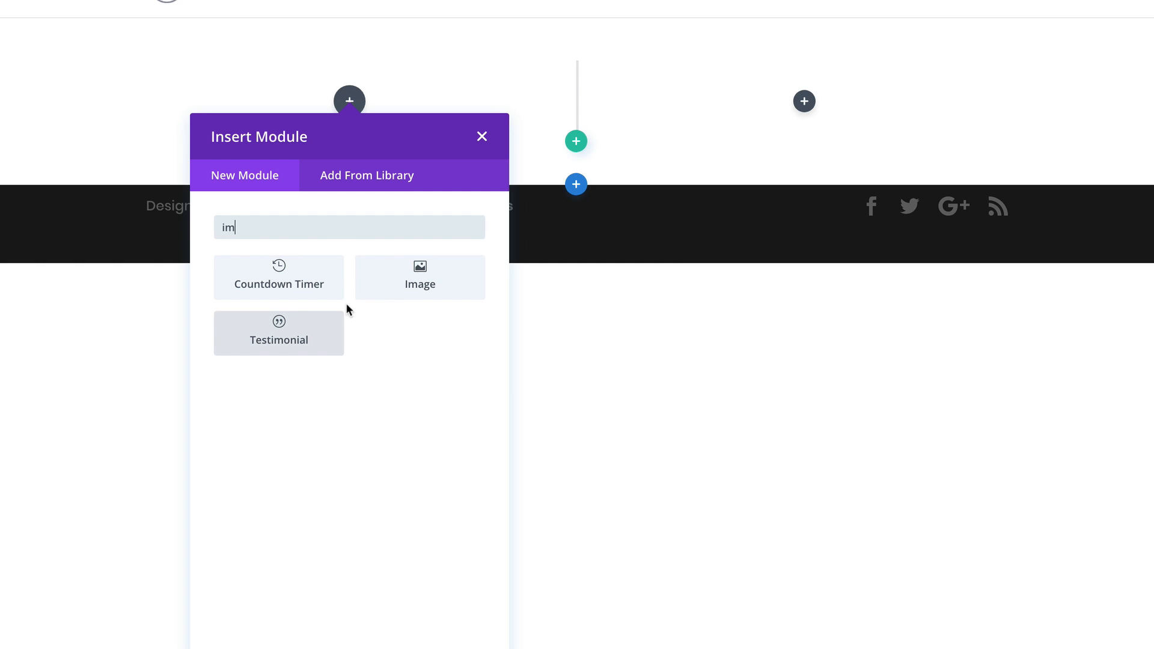
{"action": "left_click", "coordinate": [424, 282]}
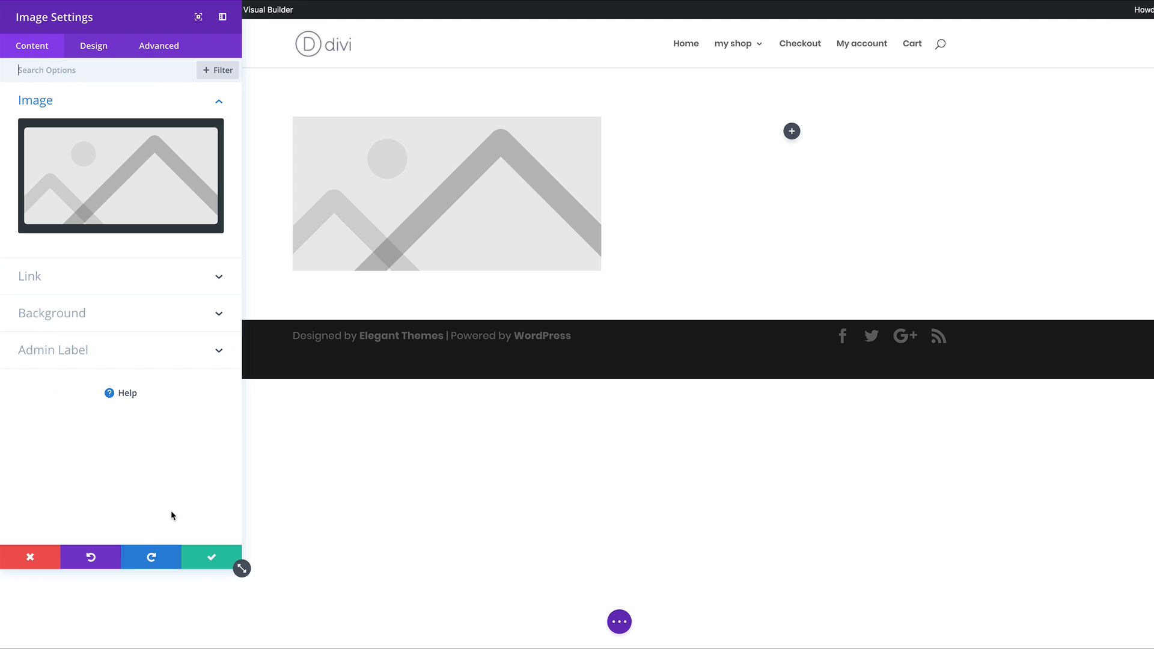
Step: Dock Image Settings as a full-height left sidebar and open the media library from the placeholder
{"action": "left_click", "coordinate": [222, 18]}
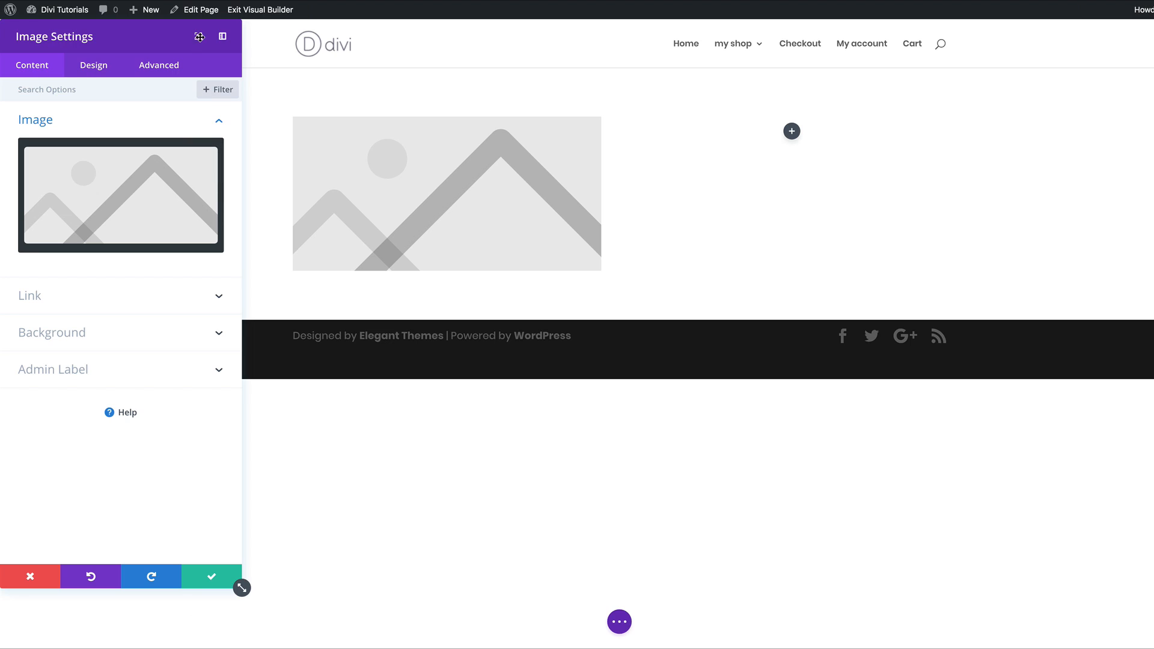
{"action": "left_click", "coordinate": [222, 38]}
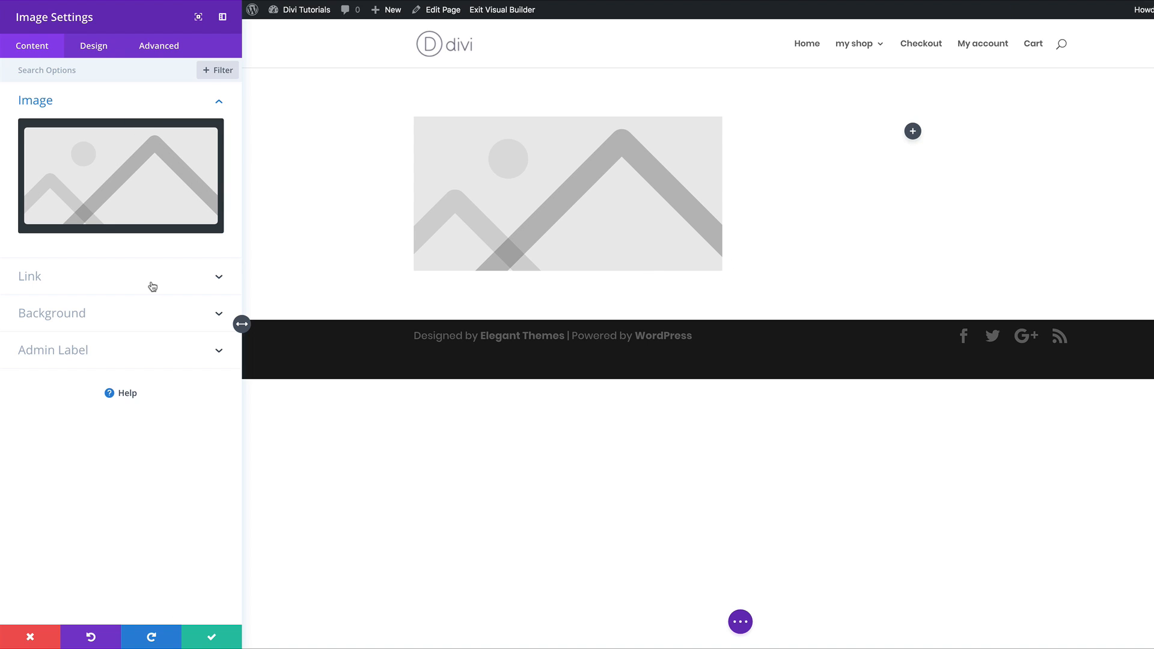
{"action": "left_click", "coordinate": [141, 173]}
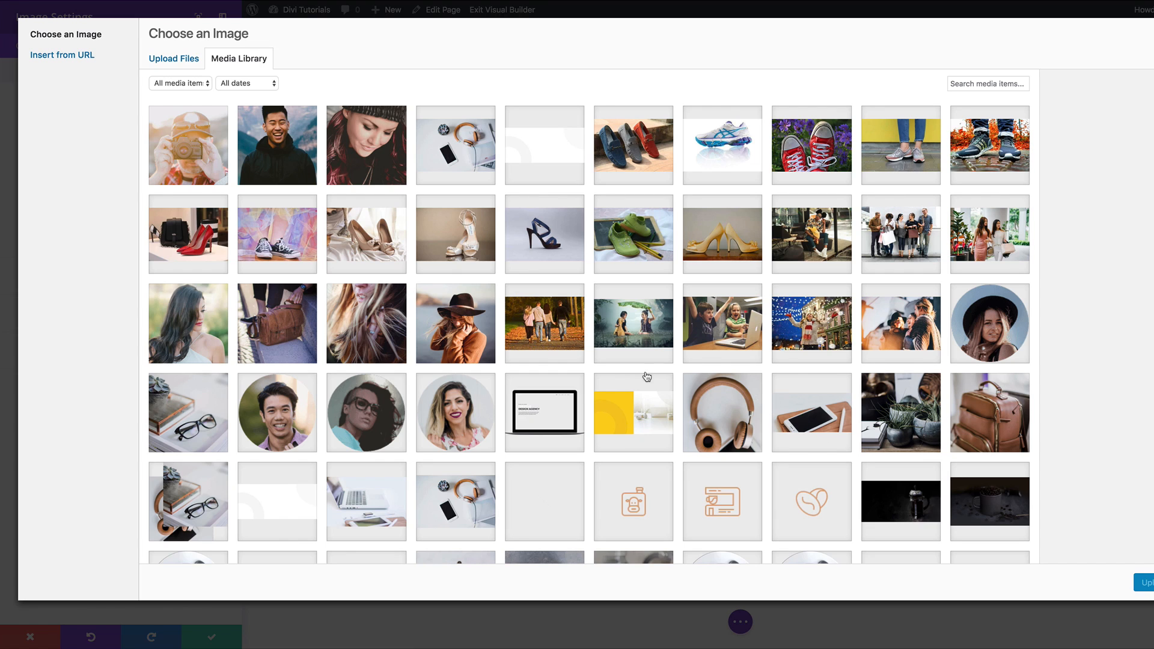
Step: Insert the street photo pexels-photo-1154861.jpeg from the Media Library into the image module
{"action": "scroll", "coordinate": [614, 398], "scroll_direction": "down", "scroll_amount": 5}
{"action": "scroll", "coordinate": [614, 398], "scroll_direction": "down", "scroll_amount": 10}
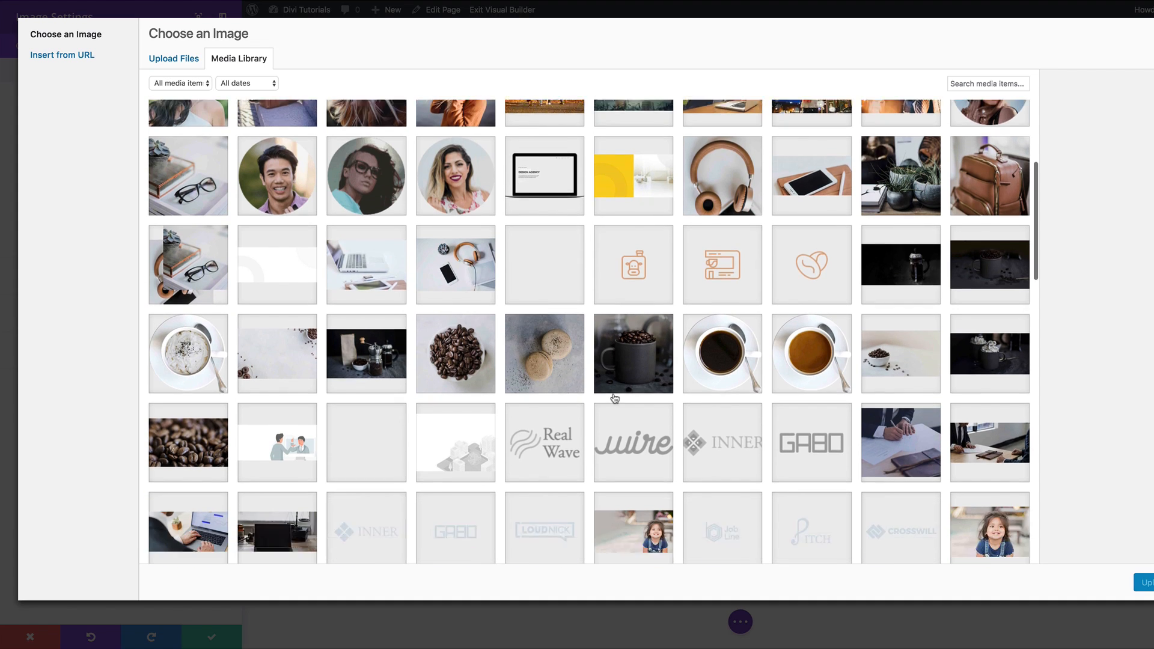
{"action": "scroll", "coordinate": [614, 398], "scroll_direction": "down", "scroll_amount": 15}
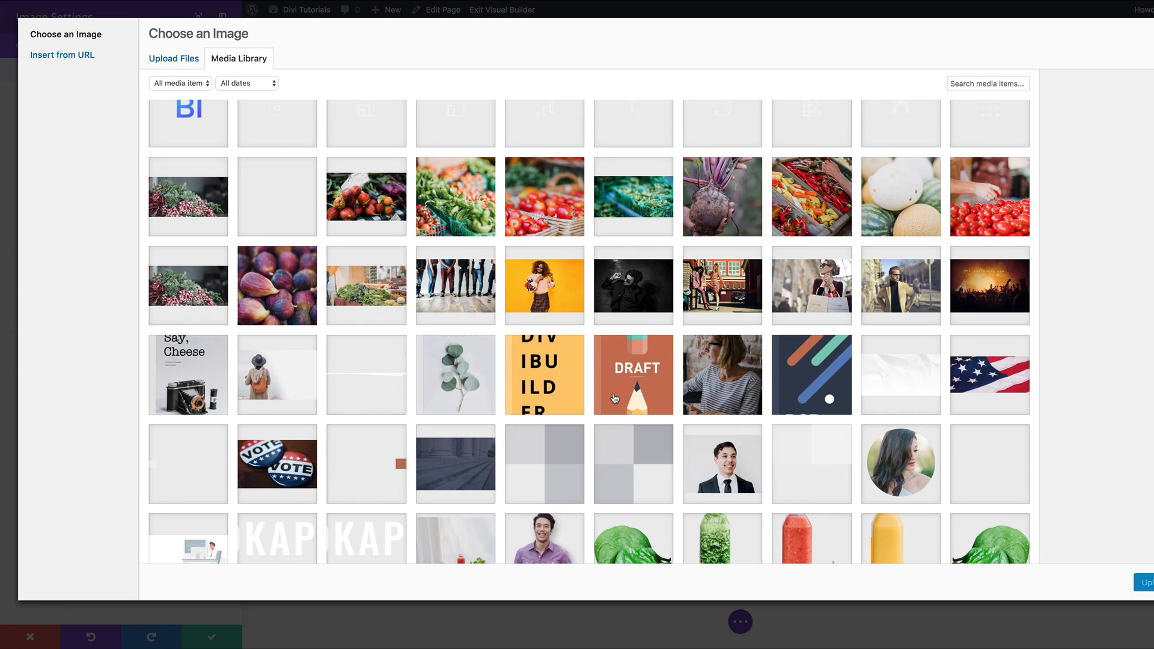
{"action": "left_click", "coordinate": [726, 290]}
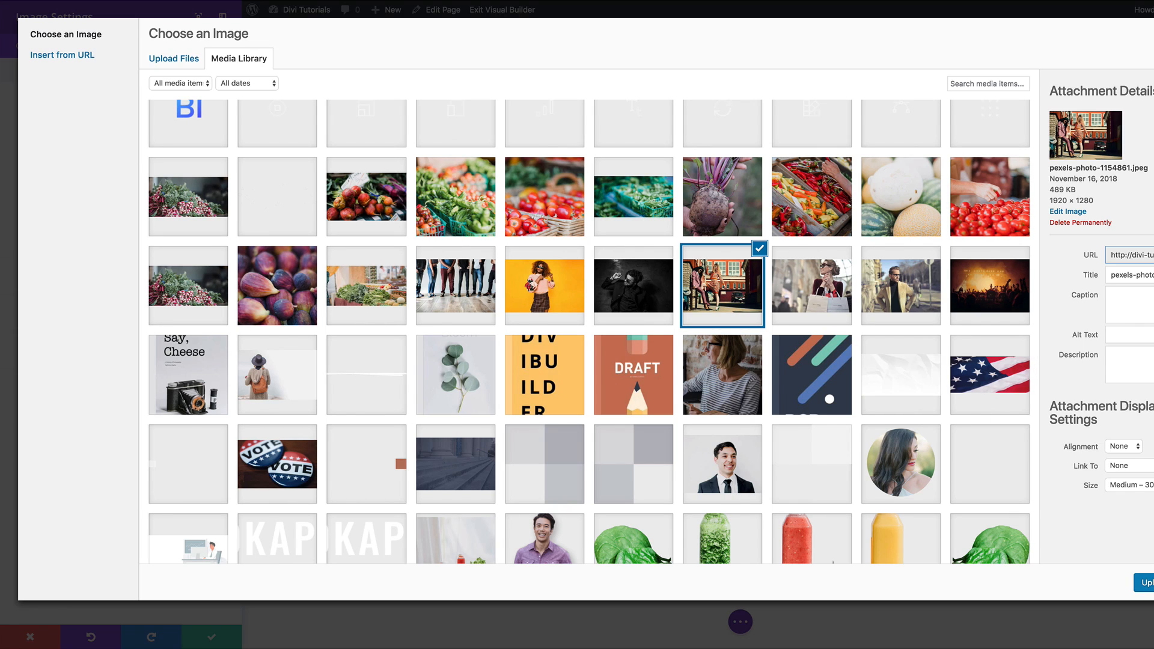
{"action": "left_click", "coordinate": [1145, 582]}
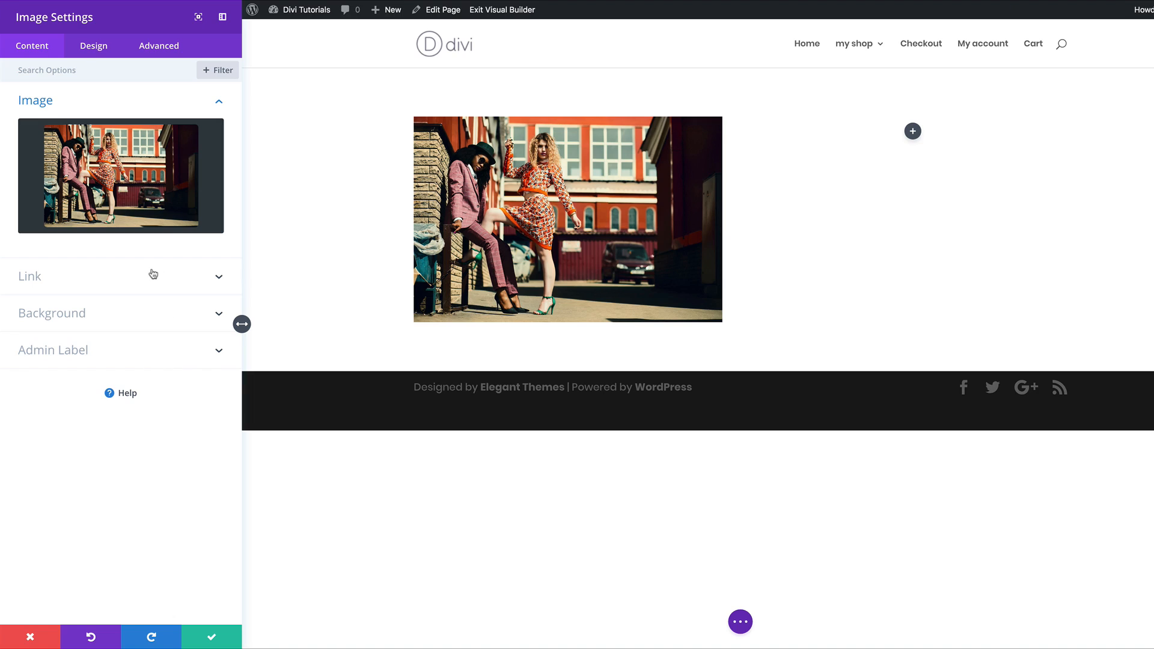
Step: Set the image's rounded corners to 10px in the Design tab's Border settings
{"action": "left_click", "coordinate": [97, 48]}
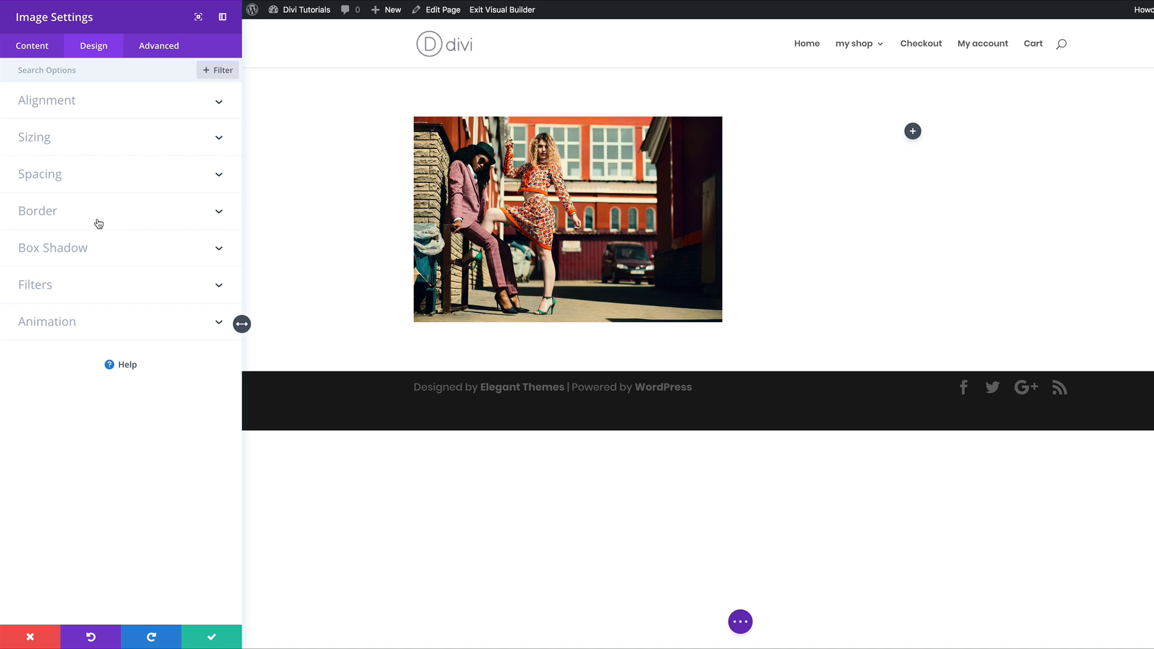
{"action": "left_click", "coordinate": [71, 217]}
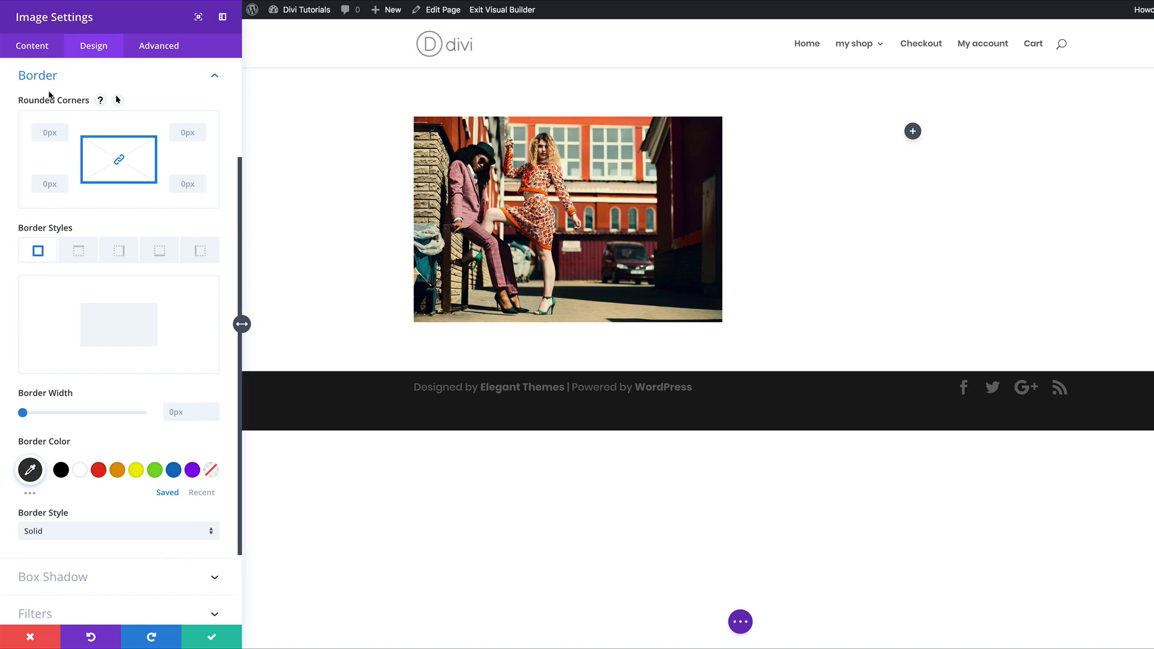
{"action": "left_click", "coordinate": [41, 131]}
{"action": "type", "text": "10"}
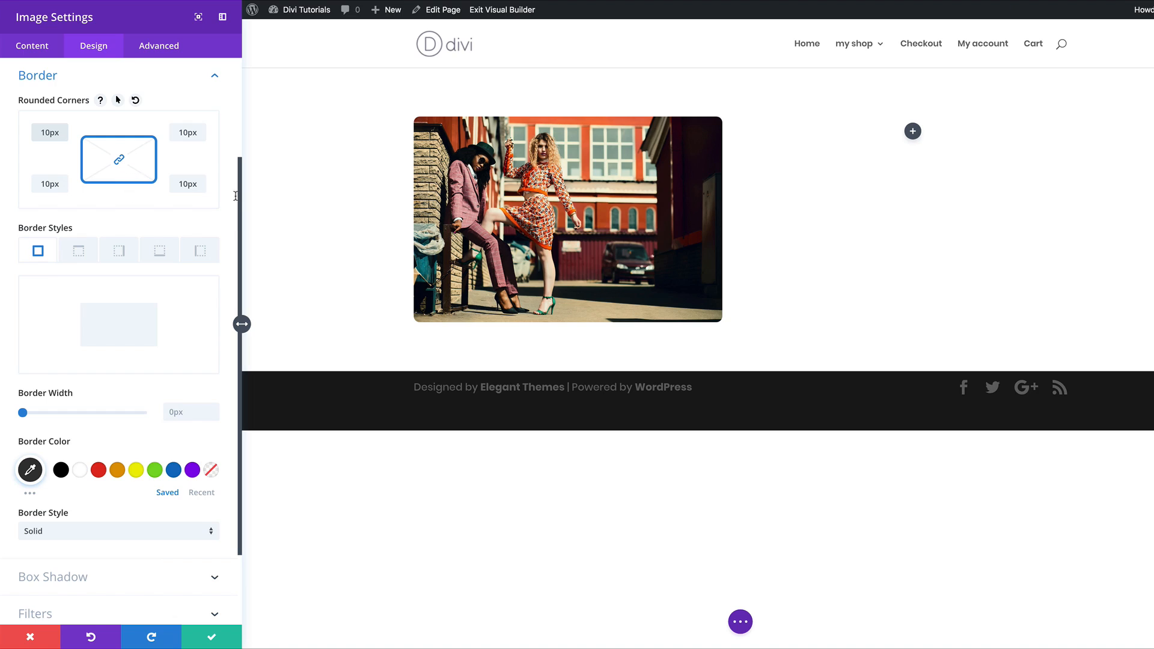
{"action": "left_click", "coordinate": [119, 159]}
{"action": "double_click", "coordinate": [179, 131]}
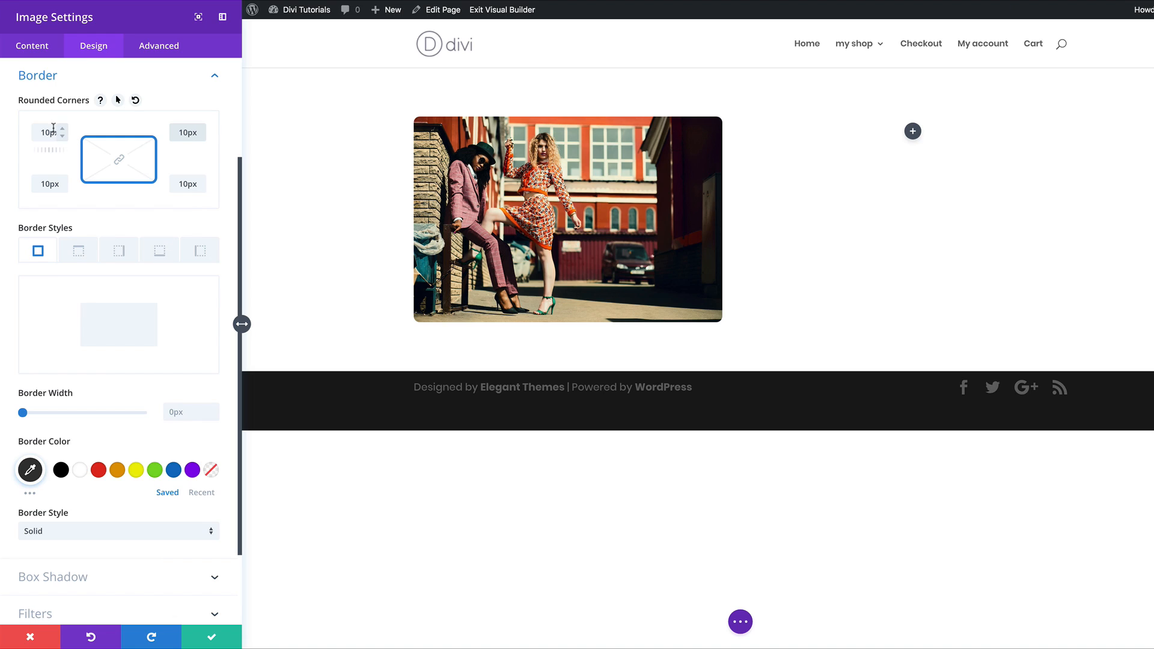
Step: Relink the four corner radii, re-enter 10, and choose the top-border-only style
{"action": "left_click", "coordinate": [118, 159]}
{"action": "left_click", "coordinate": [48, 133]}
{"action": "double_click", "coordinate": [48, 132]}
{"action": "type", "text": "1"}
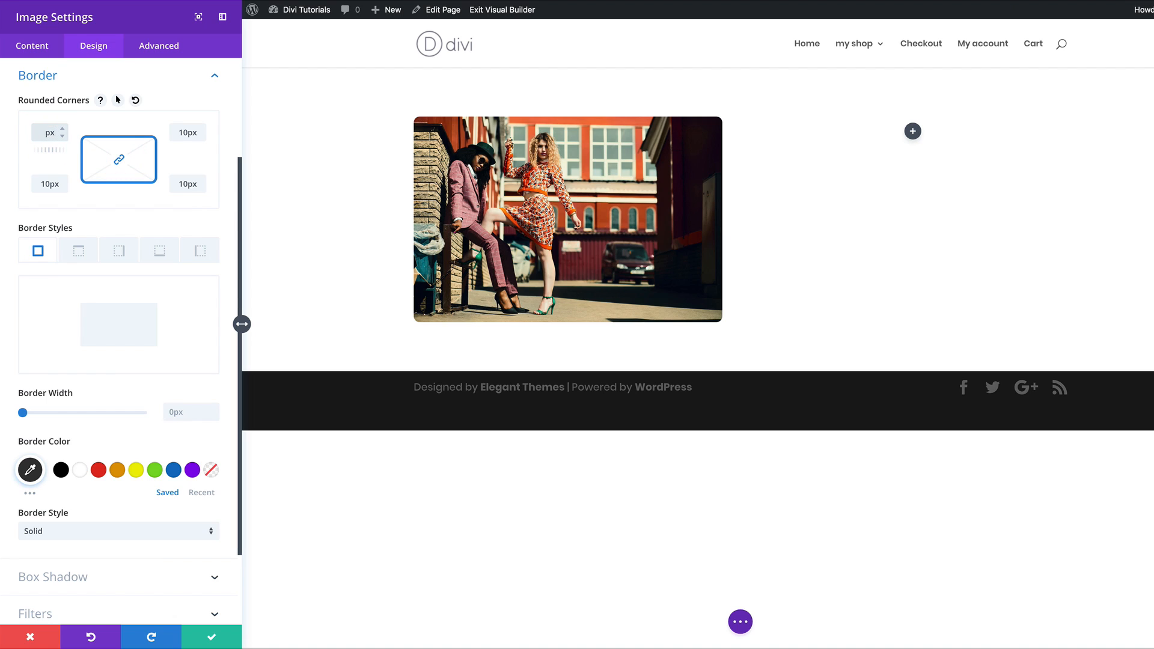
{"action": "type", "text": "0"}
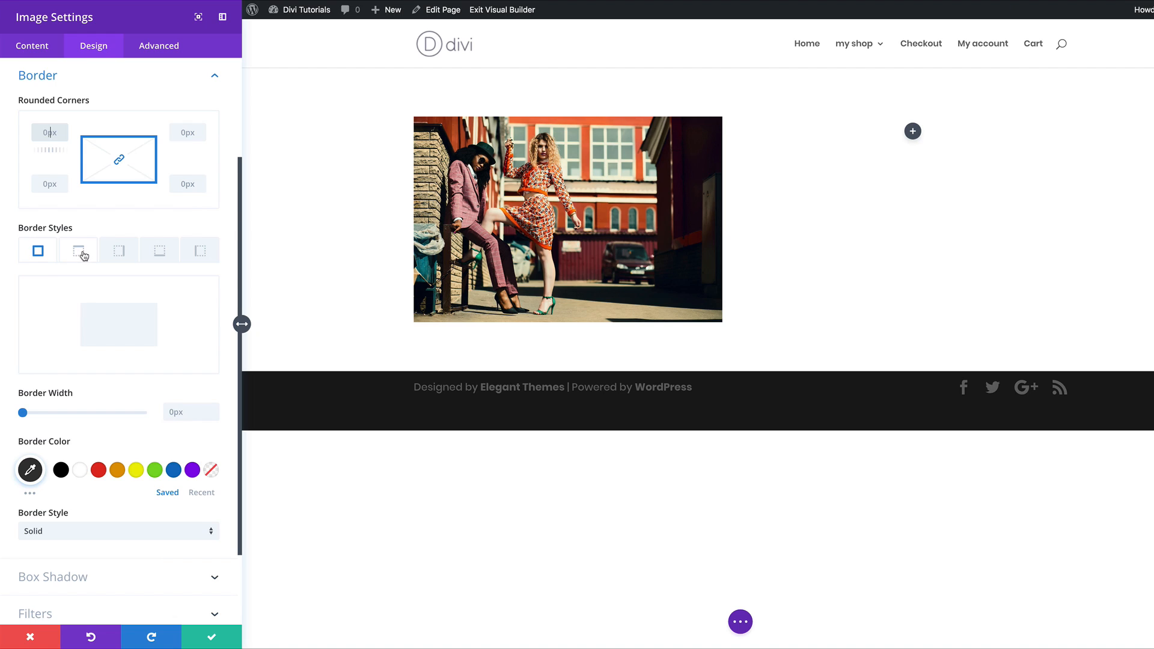
{"action": "left_click", "coordinate": [82, 254]}
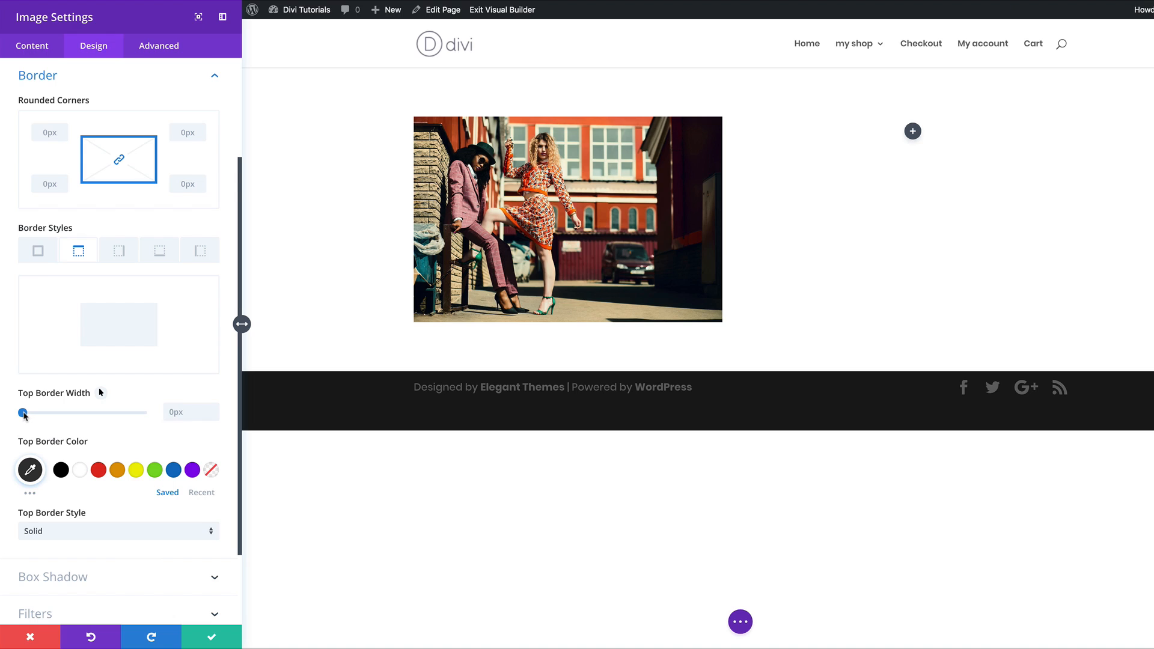
Step: Give the image a 12px top border coloured bright blue #1b72c4
{"action": "left_click_drag", "start_coordinate": [24, 414], "coordinate": [52, 418]}
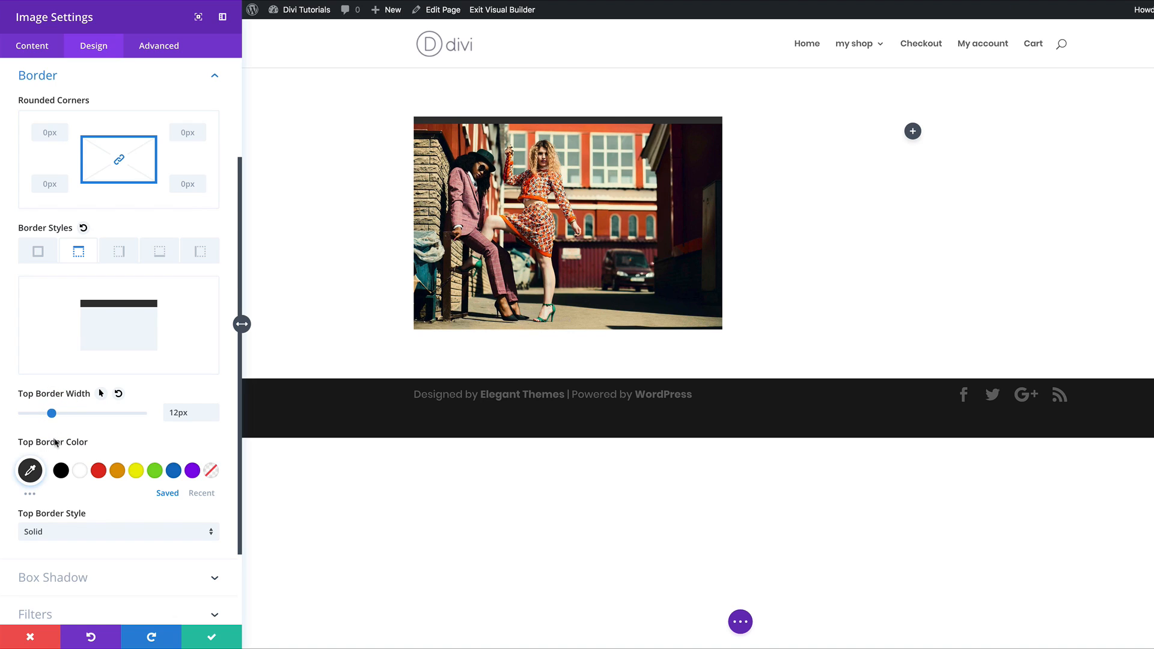
{"action": "left_click", "coordinate": [116, 472]}
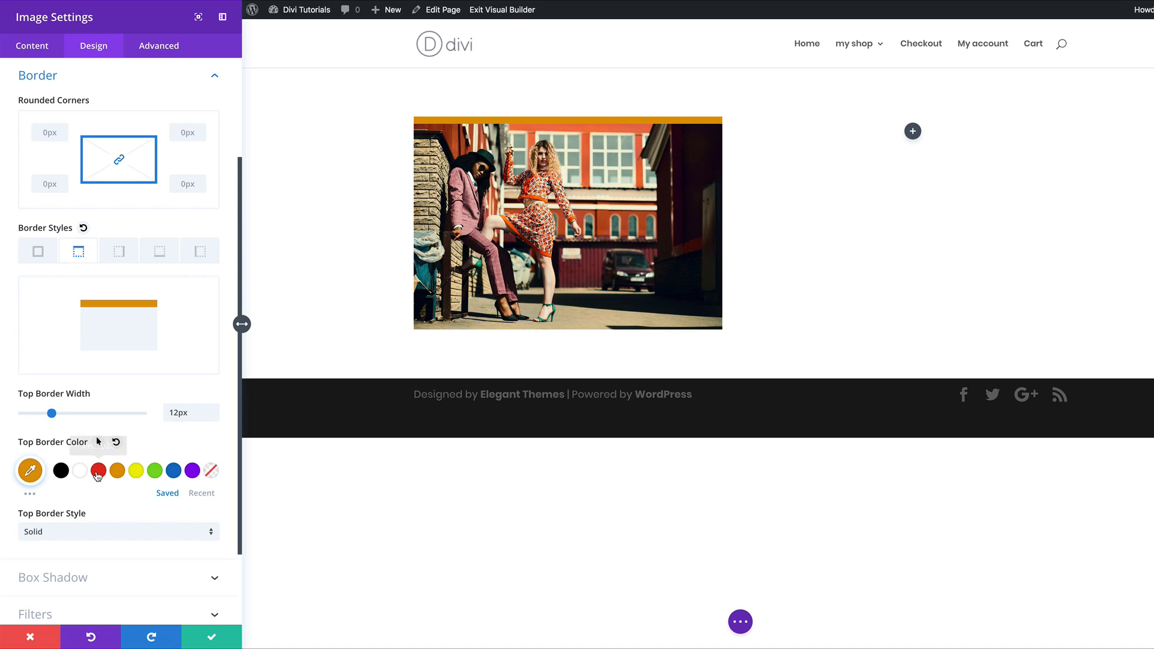
{"action": "left_click", "coordinate": [98, 471]}
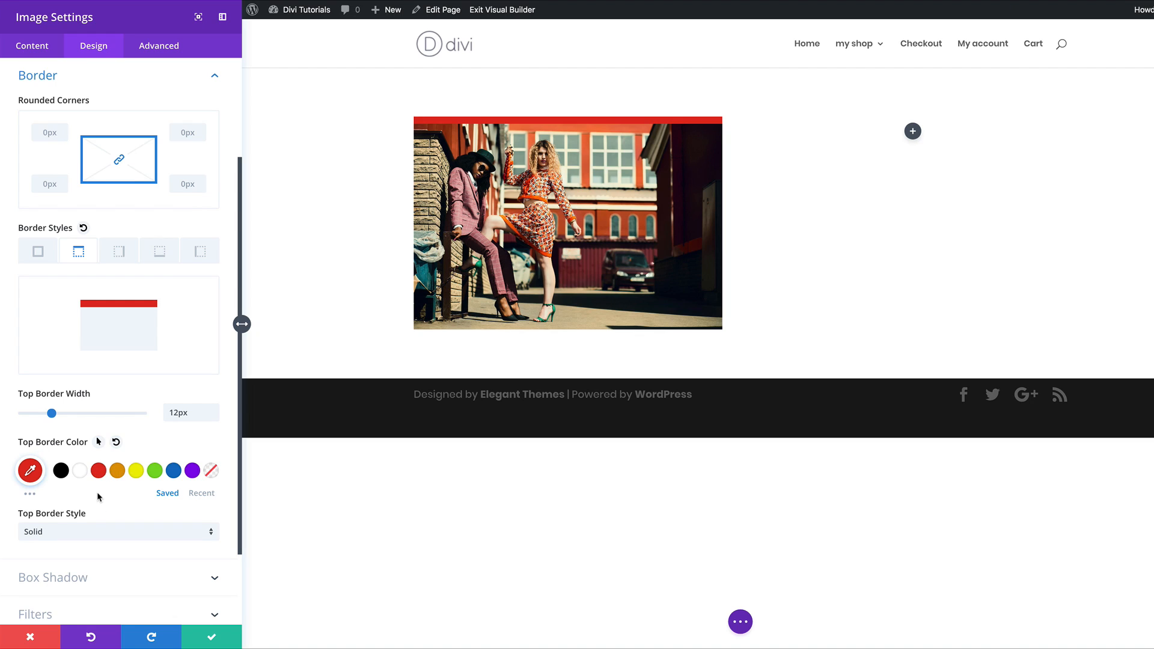
{"action": "left_click", "coordinate": [30, 471]}
{"action": "left_click", "coordinate": [147, 518]}
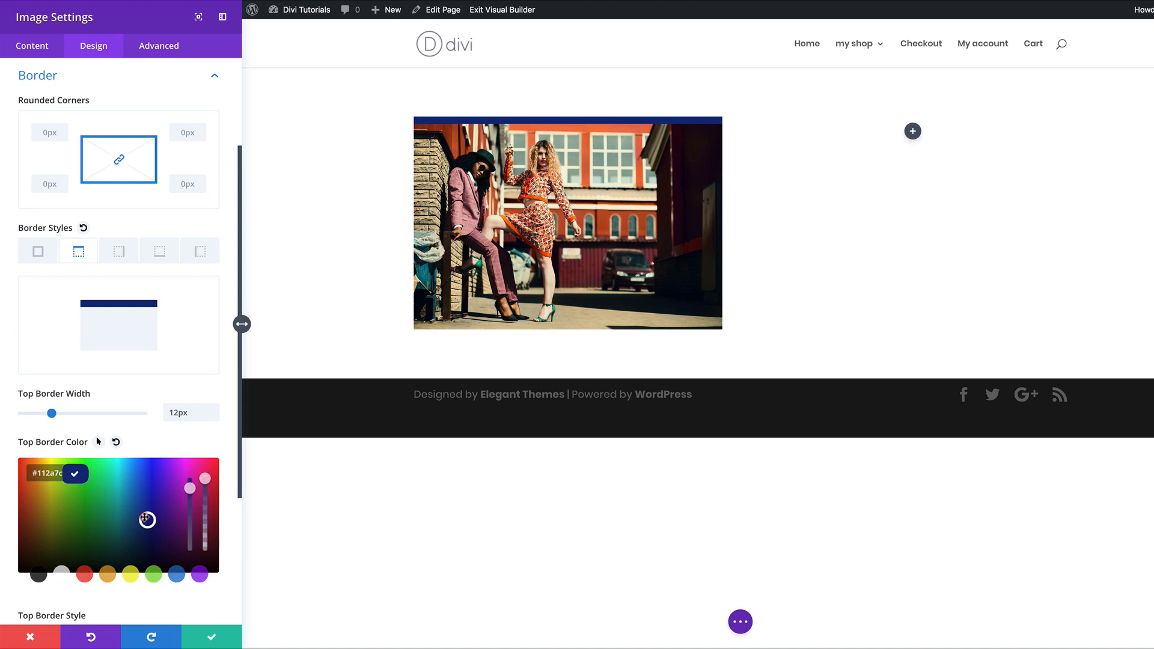
{"action": "left_click", "coordinate": [137, 484]}
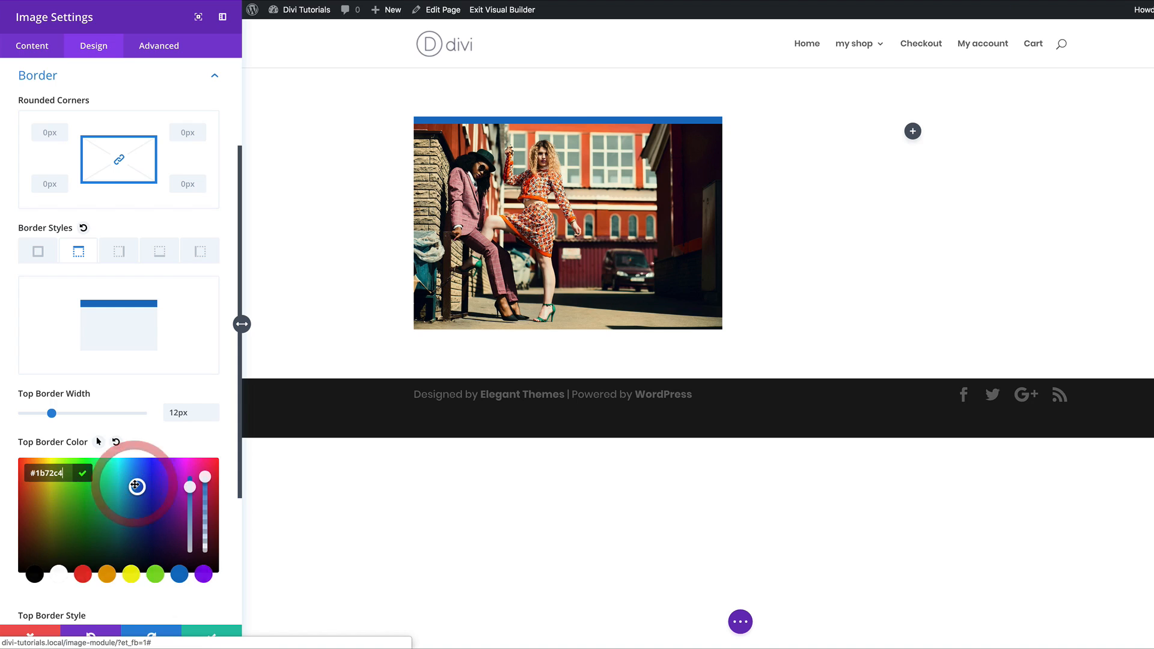
{"action": "left_click", "coordinate": [220, 384]}
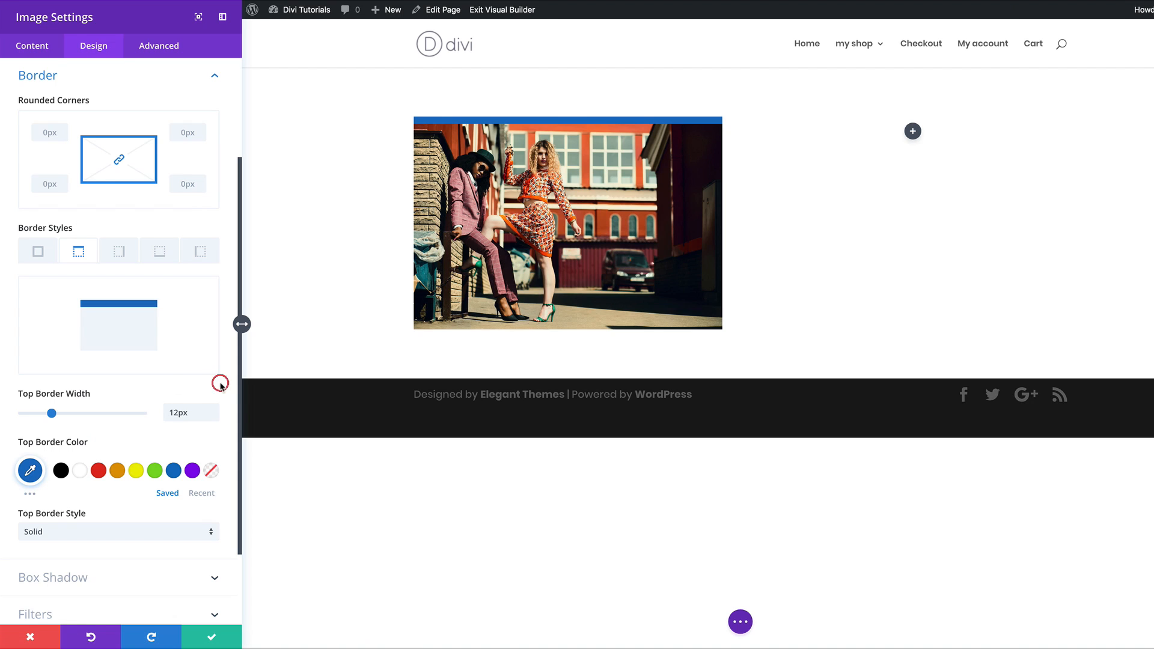
{"action": "left_click", "coordinate": [44, 255]}
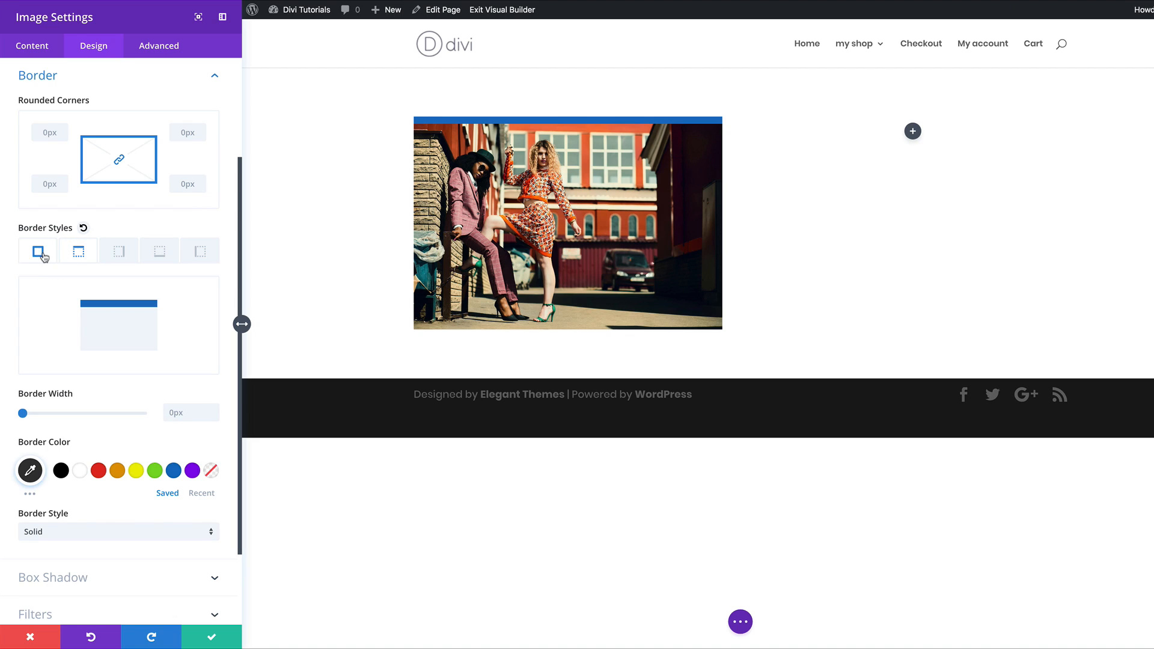
Step: Add a 10px black border on all sides, keeping the blue top edge
{"action": "left_click", "coordinate": [37, 251]}
{"action": "left_click_drag", "start_coordinate": [22, 413], "coordinate": [47, 415]}
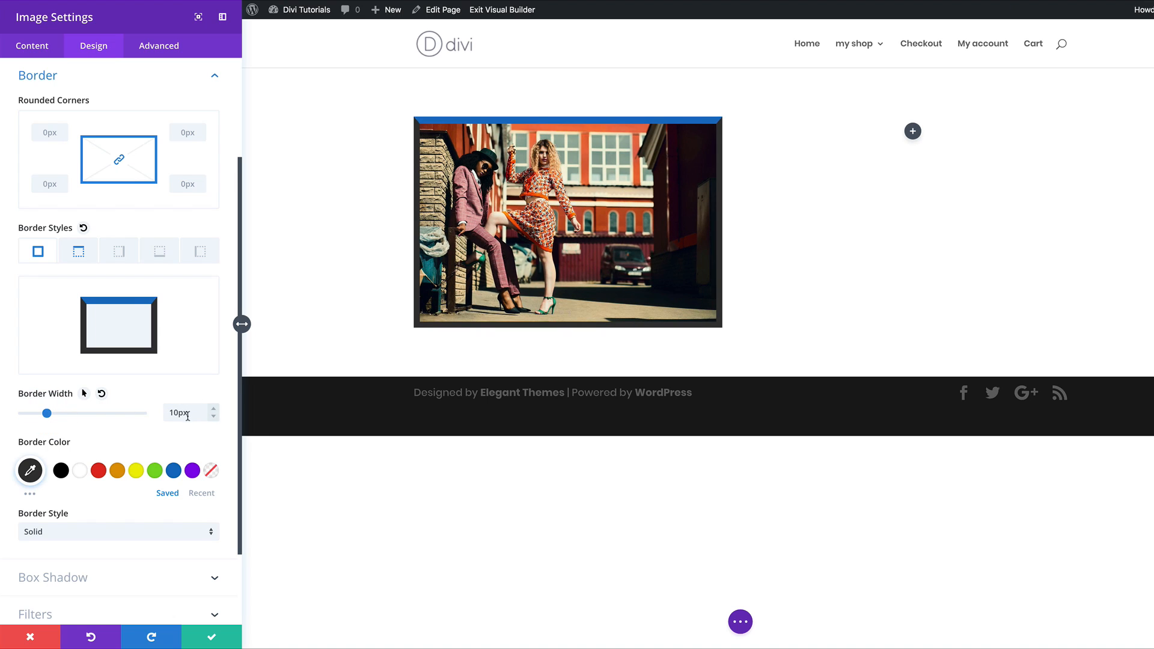
{"action": "left_click", "coordinate": [61, 471]}
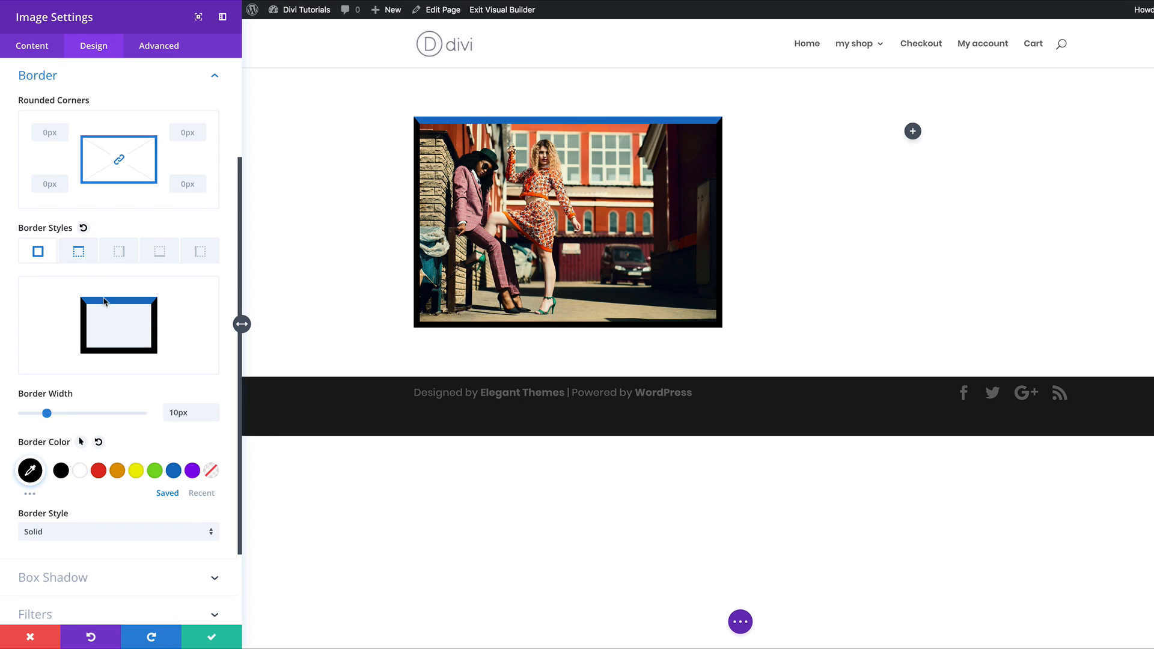
Step: Remove the blue top border and the black all-sides border by setting both widths to 0
{"action": "left_click", "coordinate": [81, 256]}
{"action": "left_click_drag", "start_coordinate": [52, 416], "coordinate": [2, 416]}
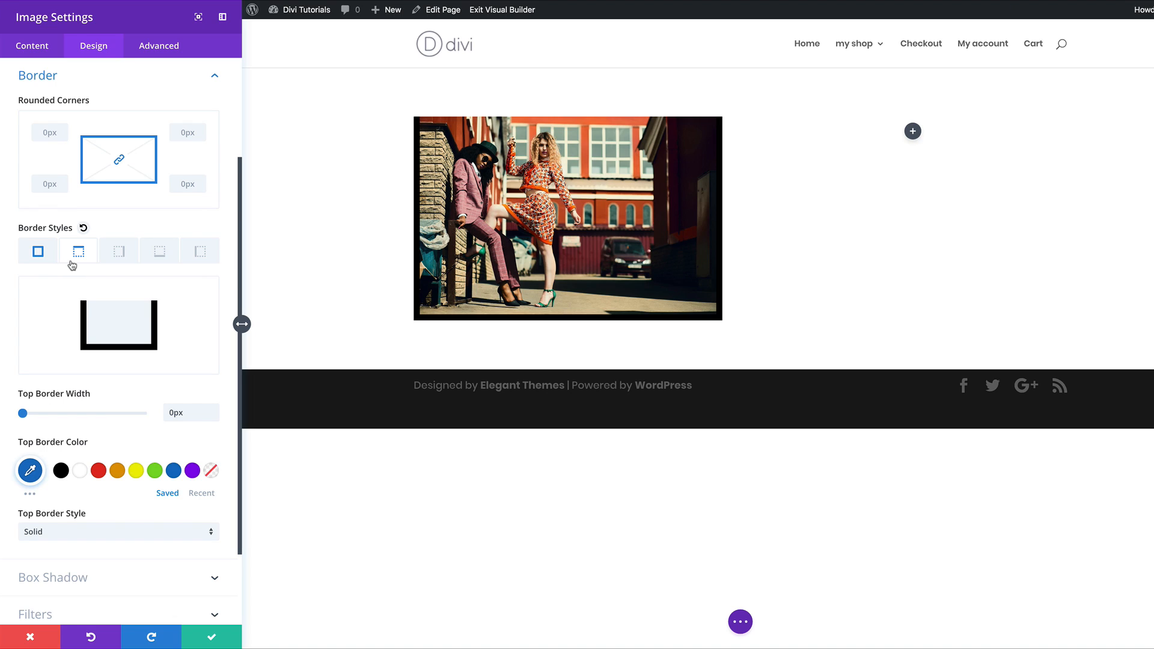
{"action": "left_click", "coordinate": [38, 251]}
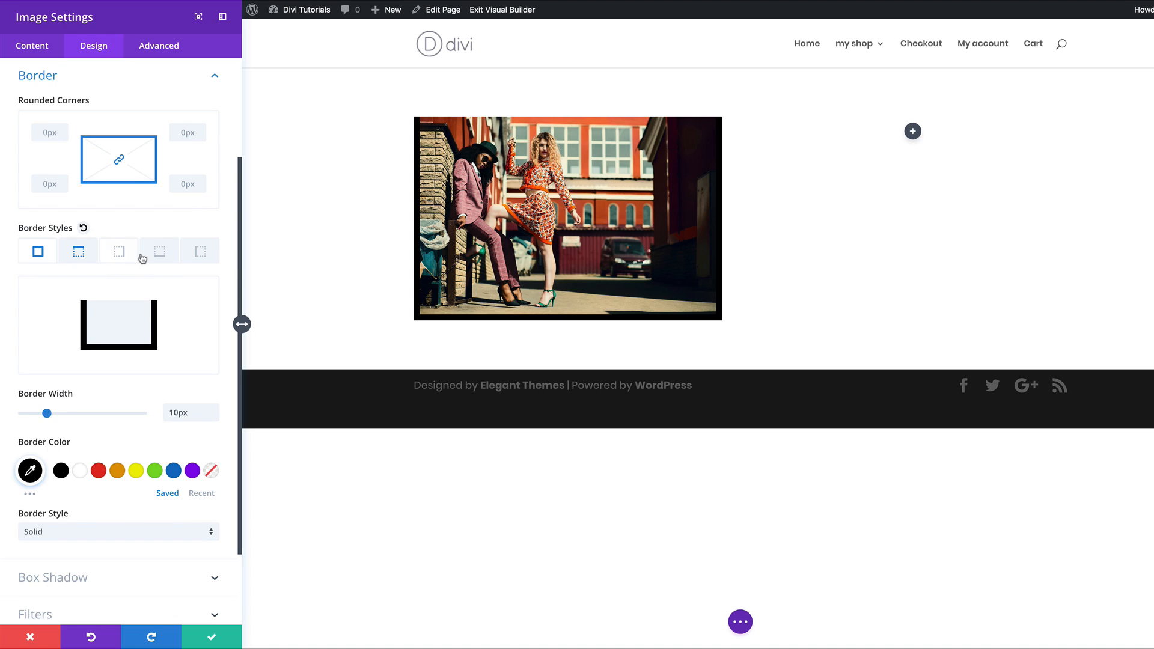
{"action": "left_click", "coordinate": [38, 253]}
{"action": "left_click_drag", "start_coordinate": [43, 414], "coordinate": [8, 416]}
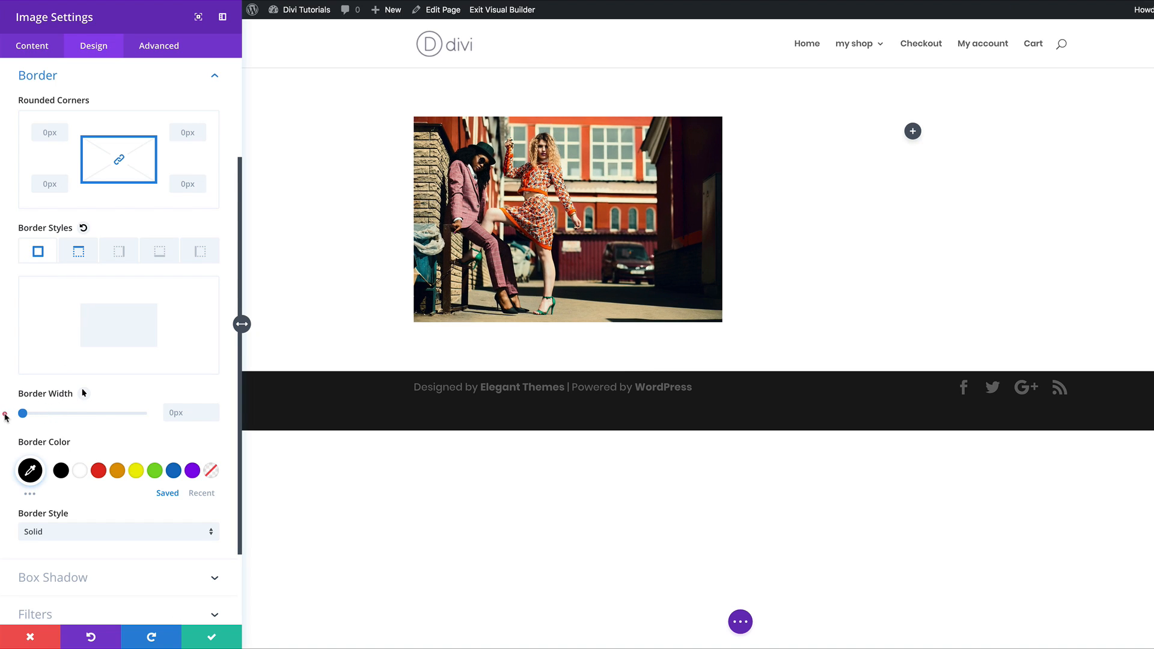
Step: Try a thick red left border, then set the left border width back to 0
{"action": "left_click", "coordinate": [200, 253]}
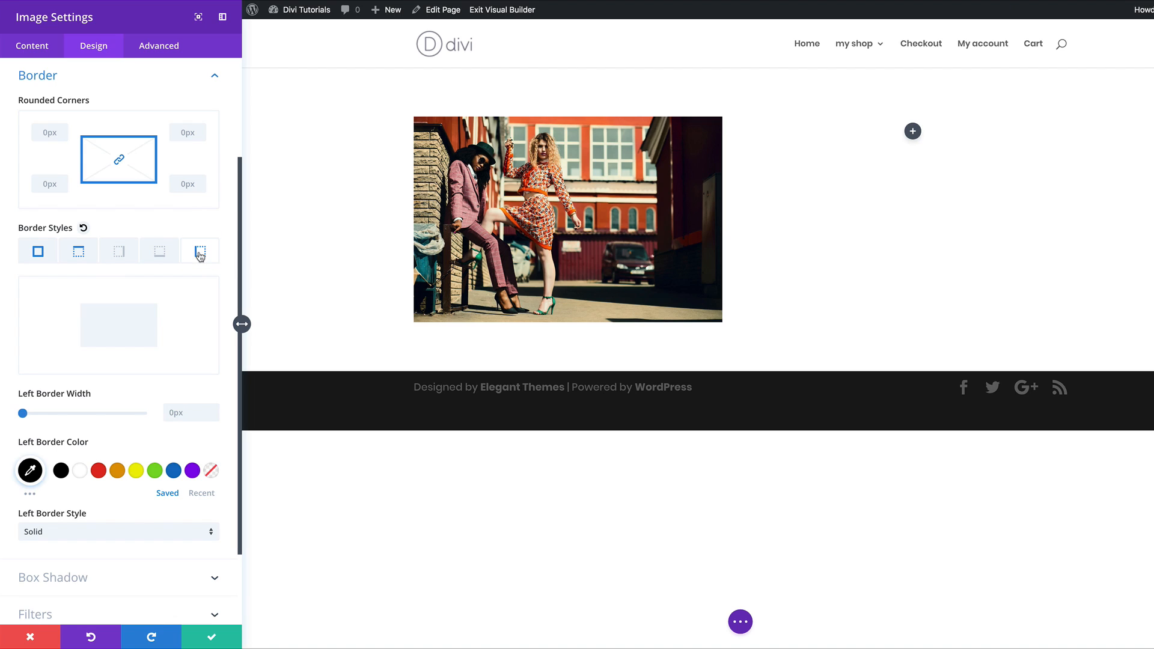
{"action": "left_click_drag", "start_coordinate": [22, 414], "coordinate": [77, 414]}
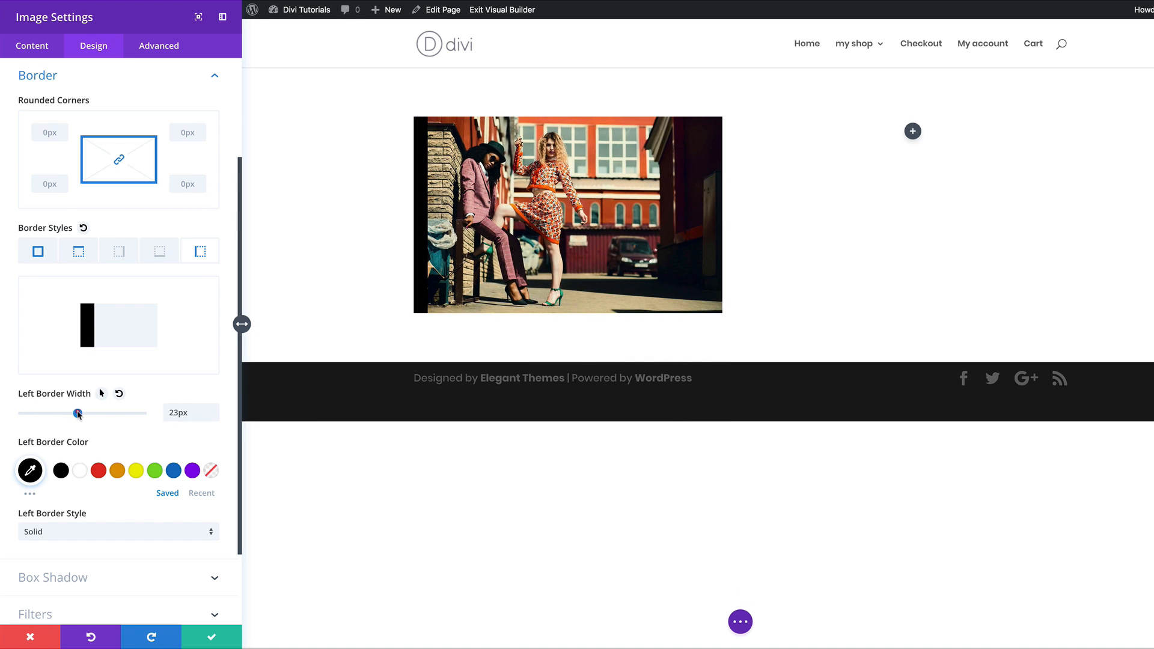
{"action": "left_click", "coordinate": [98, 471]}
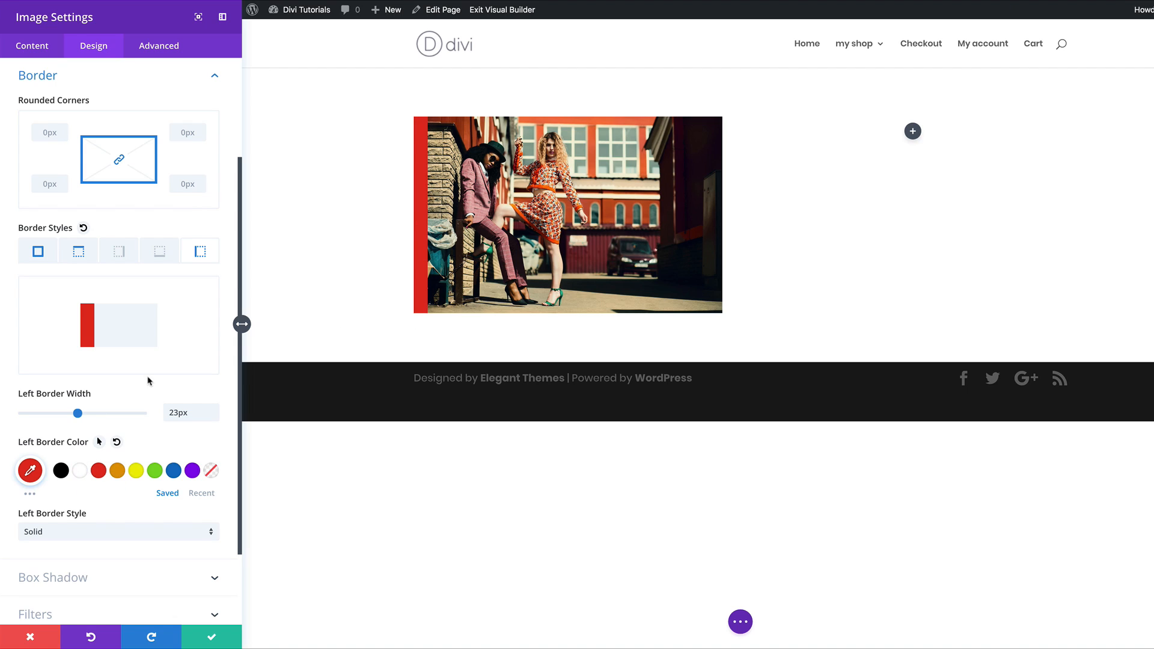
{"action": "left_click_drag", "start_coordinate": [77, 413], "coordinate": [12, 413]}
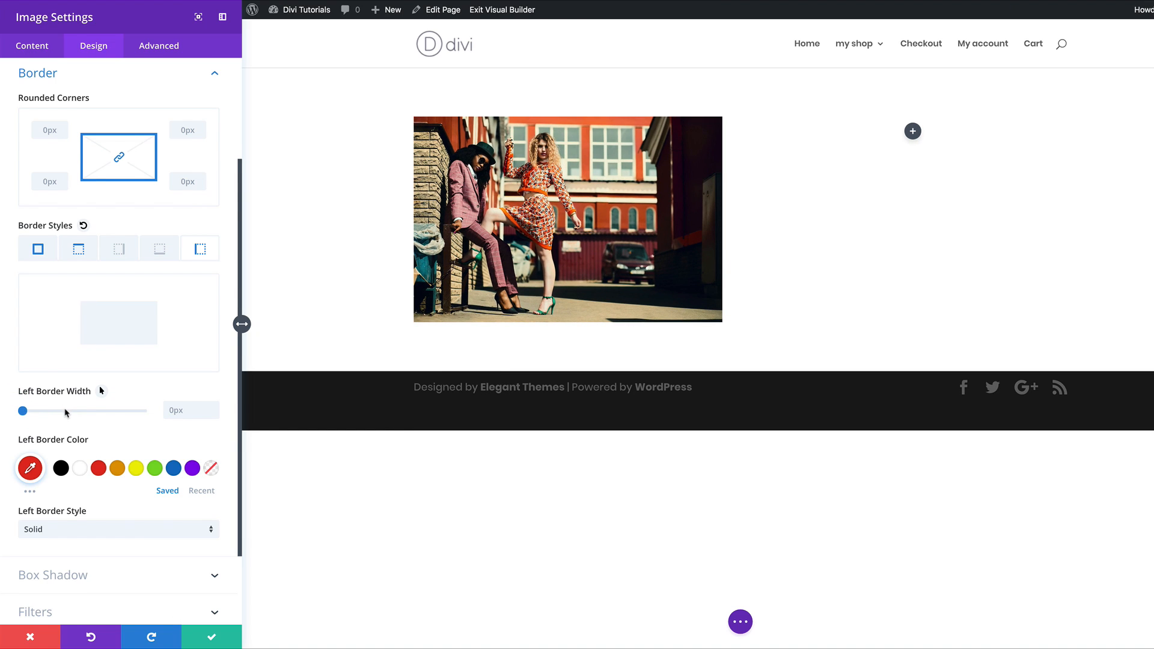
{"action": "scroll", "coordinate": [66, 411], "scroll_direction": "down", "scroll_amount": 3}
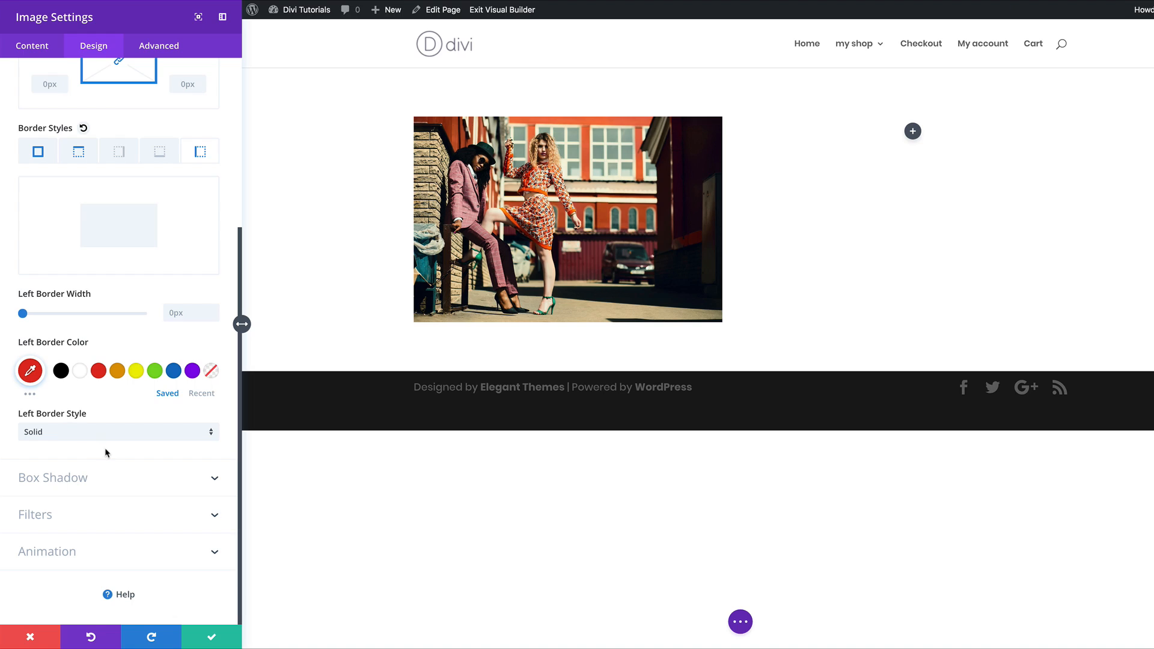
Step: Apply the second box shadow preset with 13px horizontal, 1px vertical offset and 0px blur
{"action": "left_click", "coordinate": [73, 481]}
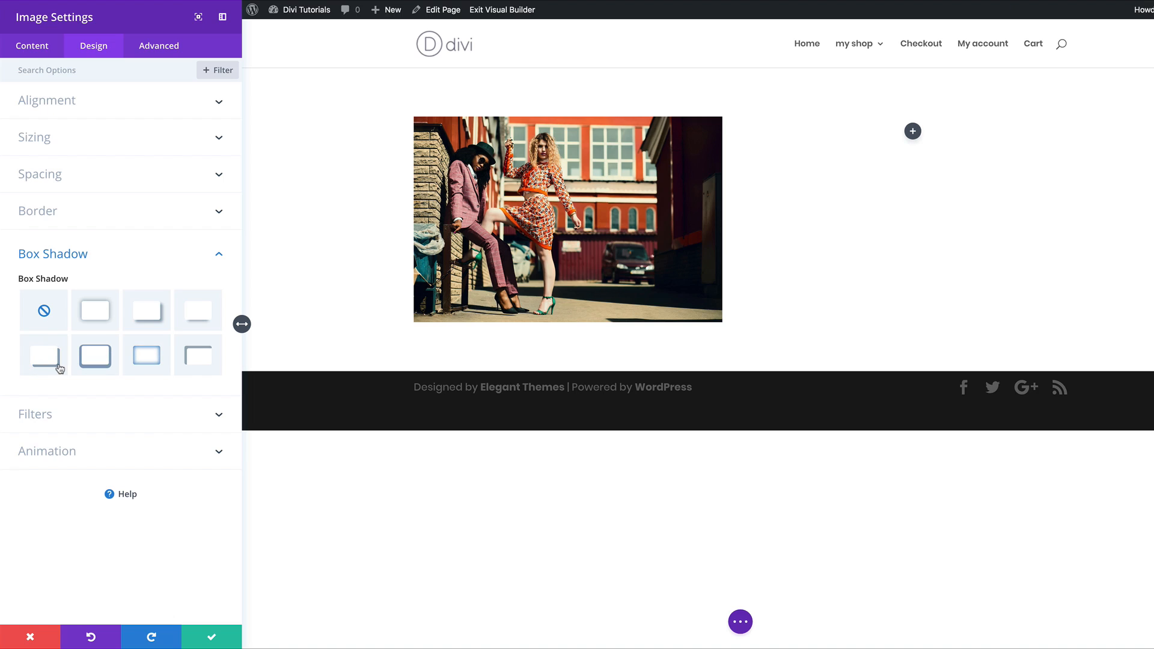
{"action": "left_click", "coordinate": [98, 311]}
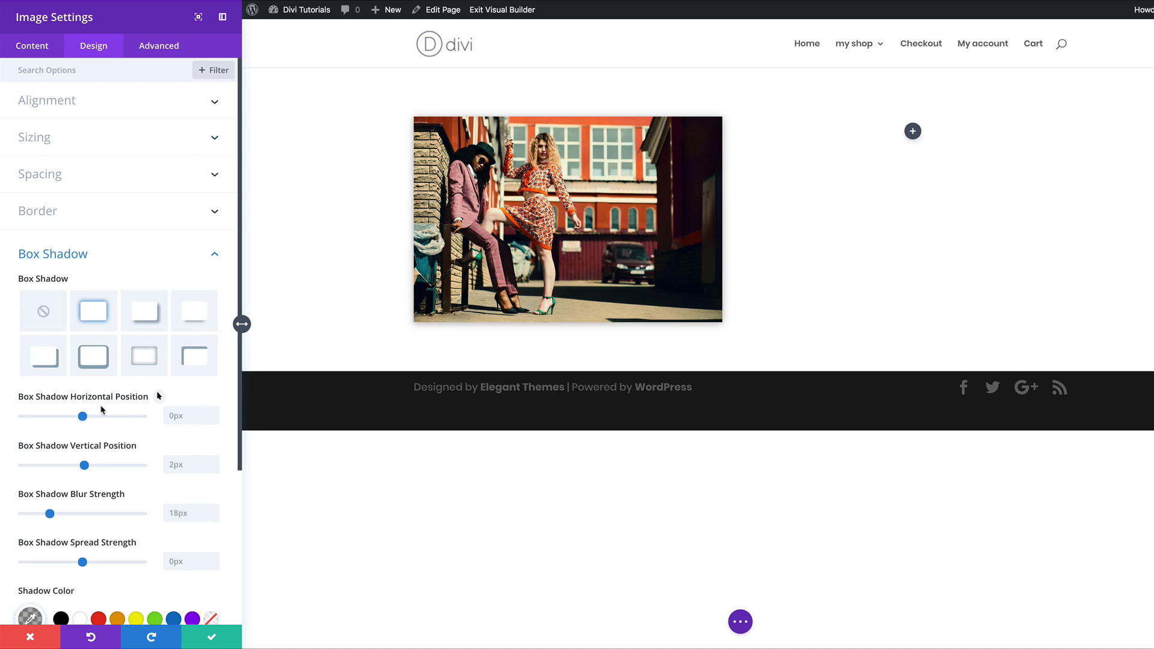
{"action": "scroll", "coordinate": [94, 410], "scroll_direction": "down", "scroll_amount": 3}
{"action": "left_click_drag", "start_coordinate": [82, 314], "coordinate": [86, 363]}
{"action": "left_click_drag", "start_coordinate": [50, 411], "coordinate": [2, 413]}
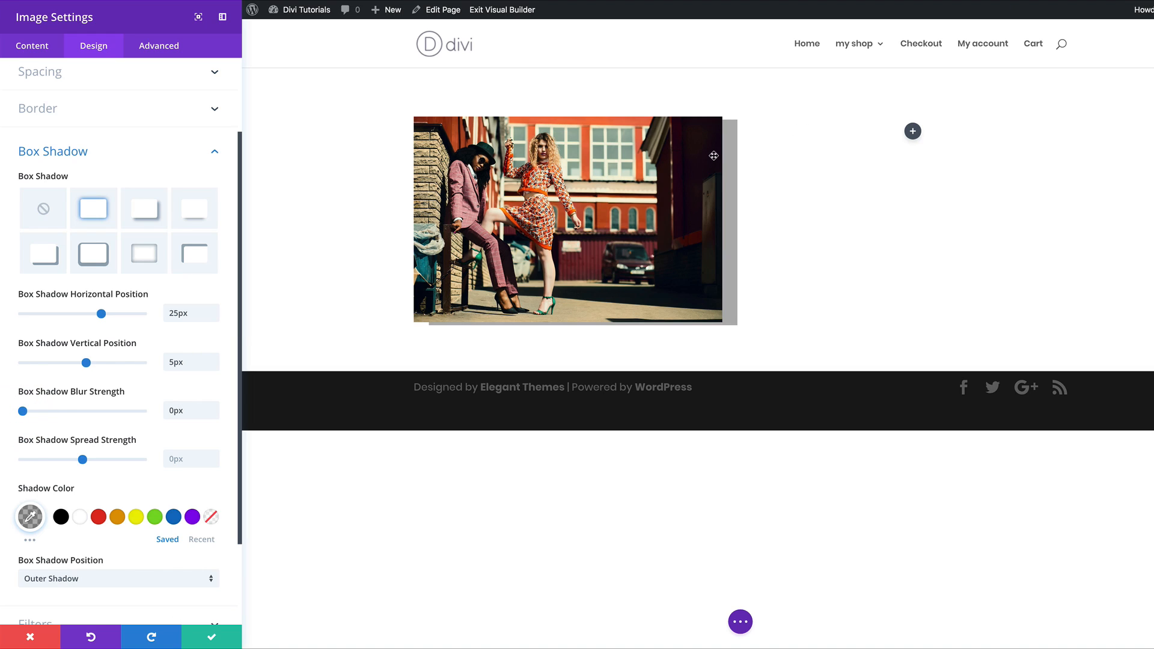
{"action": "mouse_move", "coordinate": [101, 313]}
{"action": "left_mouse_down"}
{"action": "mouse_move", "coordinate": [114, 314]}
{"action": "mouse_move", "coordinate": [91, 314]}
{"action": "left_mouse_up"}
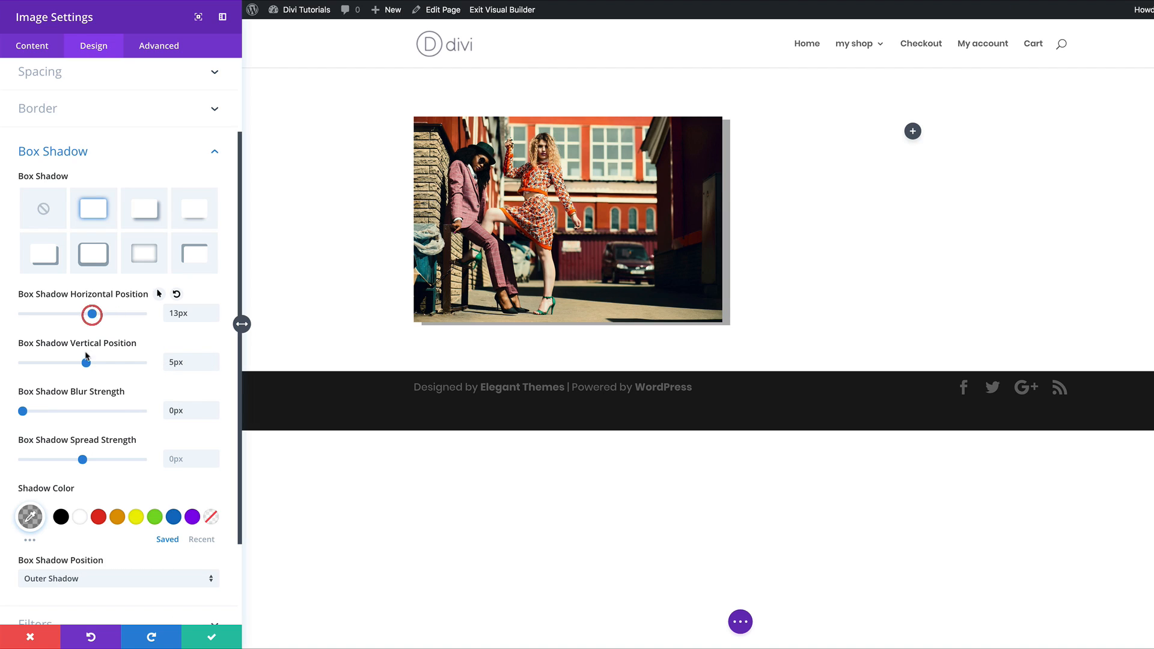
{"action": "mouse_move", "coordinate": [86, 363]}
{"action": "left_mouse_down"}
{"action": "mouse_move", "coordinate": [101, 363]}
{"action": "mouse_move", "coordinate": [58, 365]}
{"action": "mouse_move", "coordinate": [84, 367]}
{"action": "left_mouse_up"}
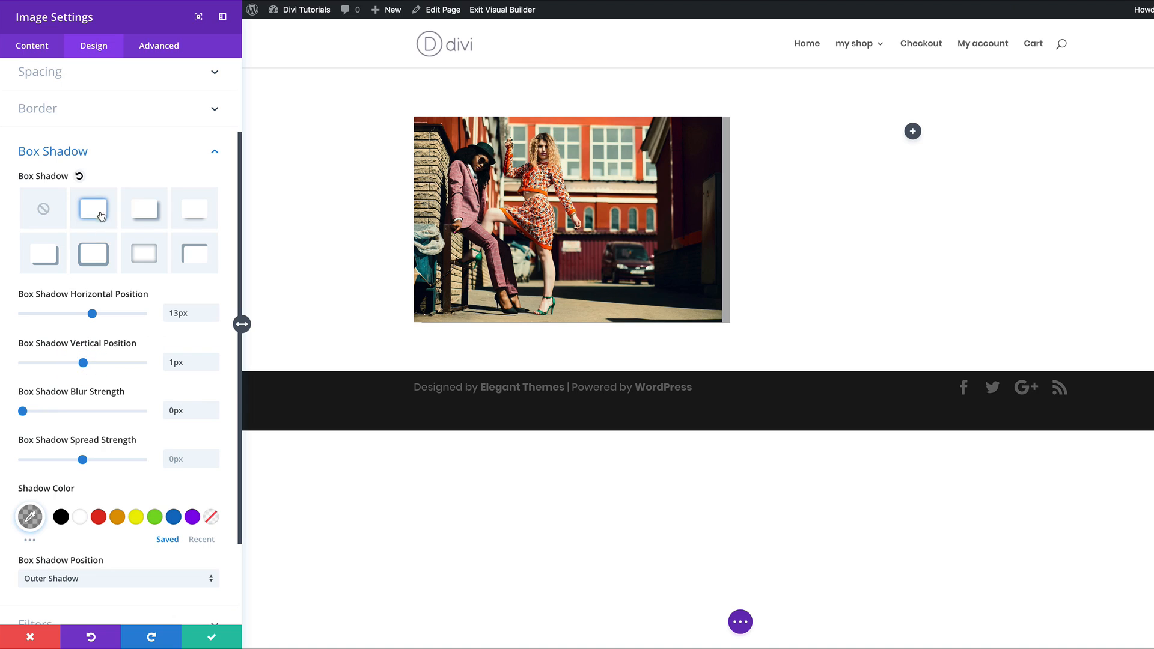
Step: Try a hard bottom-right box shadow on the image, cycling its colour through red, yellow and green
{"action": "left_click", "coordinate": [44, 209]}
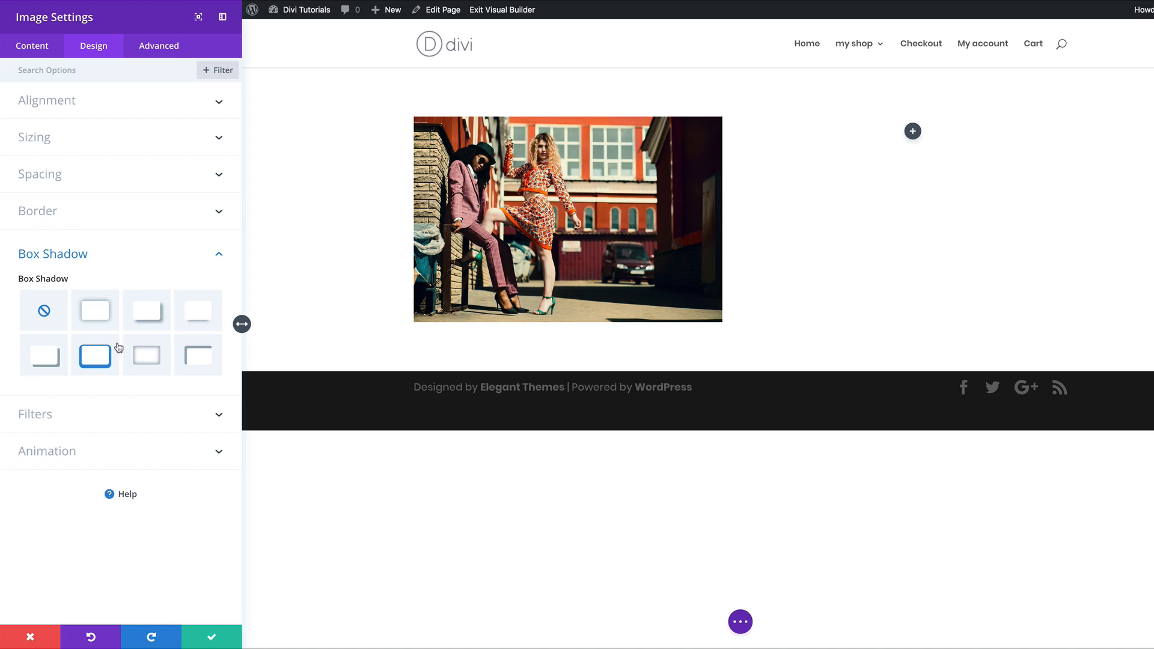
{"action": "left_click", "coordinate": [53, 363]}
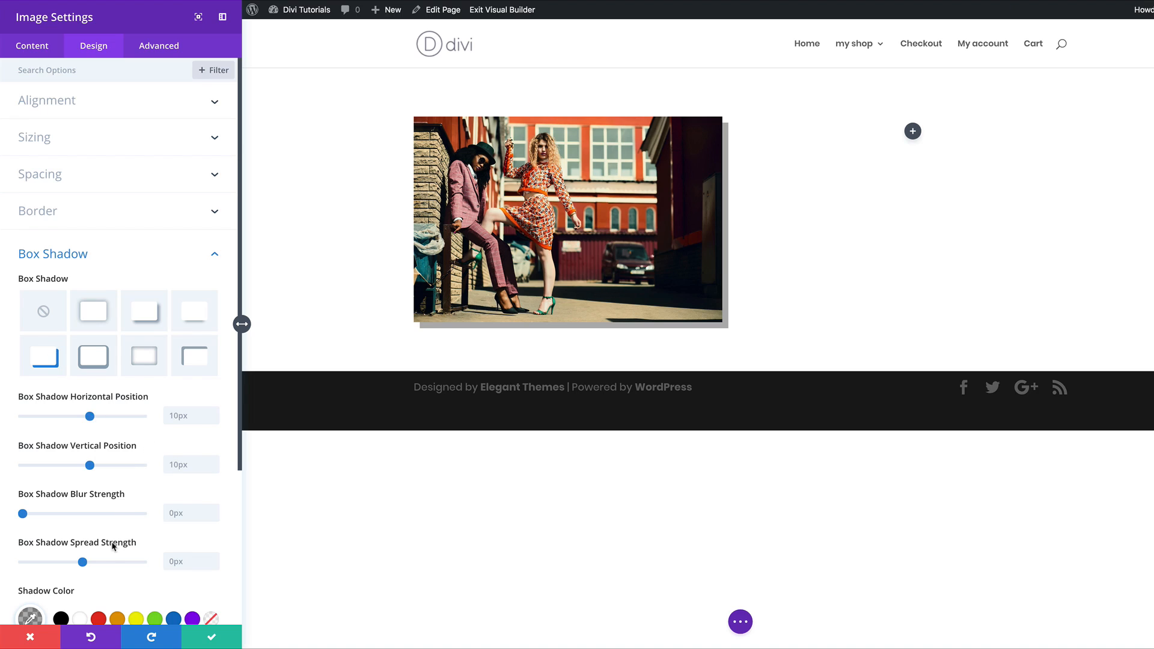
{"action": "scroll", "coordinate": [114, 543], "scroll_direction": "down", "scroll_amount": 1}
{"action": "scroll", "coordinate": [112, 549], "scroll_direction": "down", "scroll_amount": 2}
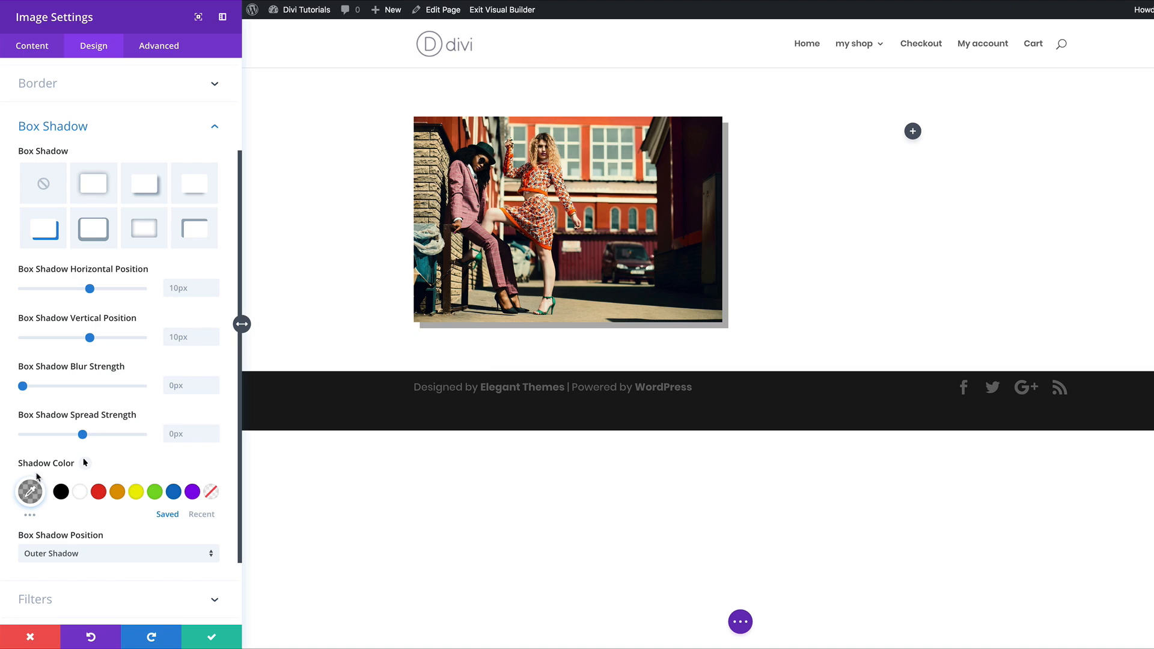
{"action": "left_click", "coordinate": [98, 492]}
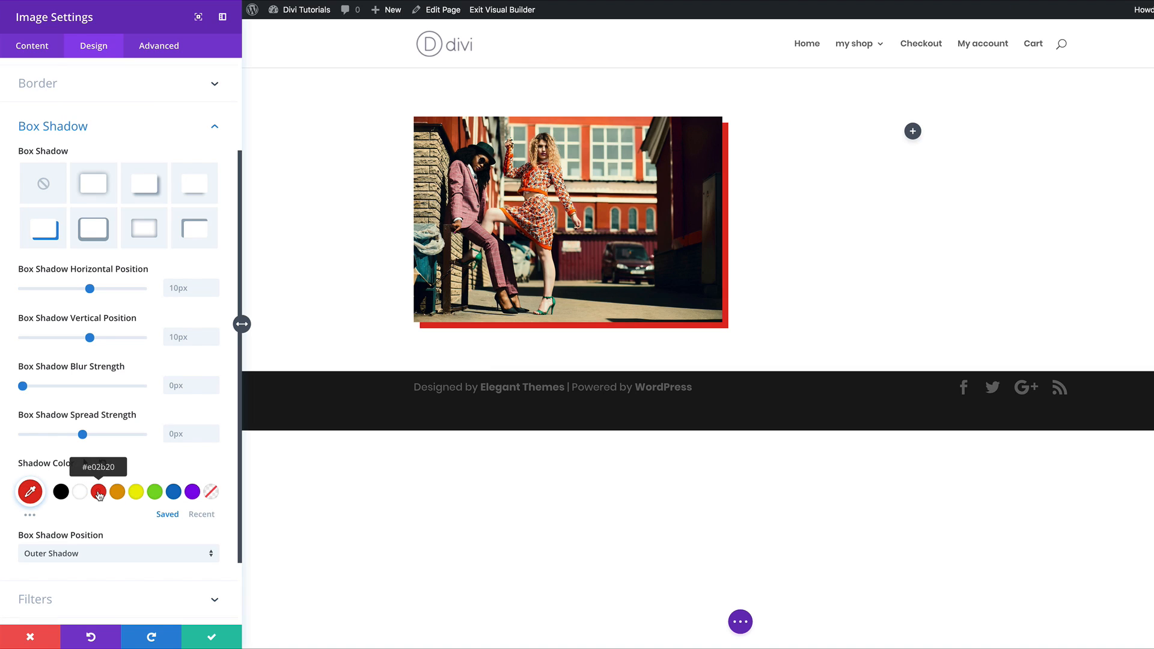
{"action": "left_click", "coordinate": [137, 493]}
{"action": "left_click", "coordinate": [156, 493]}
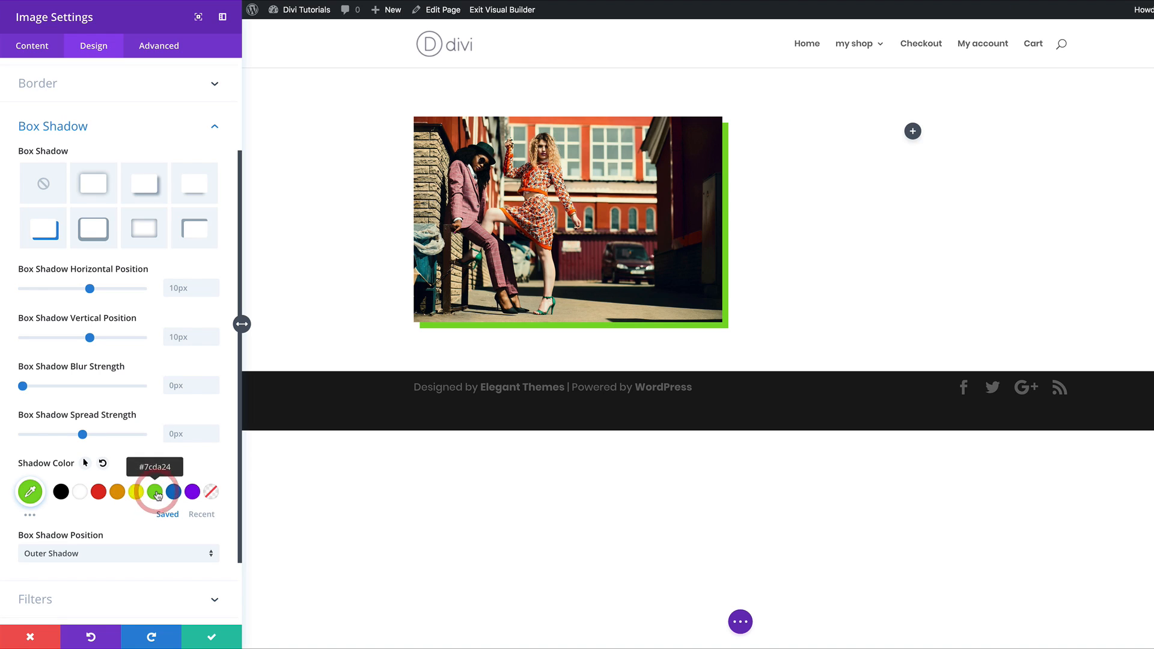
Step: Close the shadow colour picker and switch the box shadow to the no-shadow preset
{"action": "left_click", "coordinate": [31, 492]}
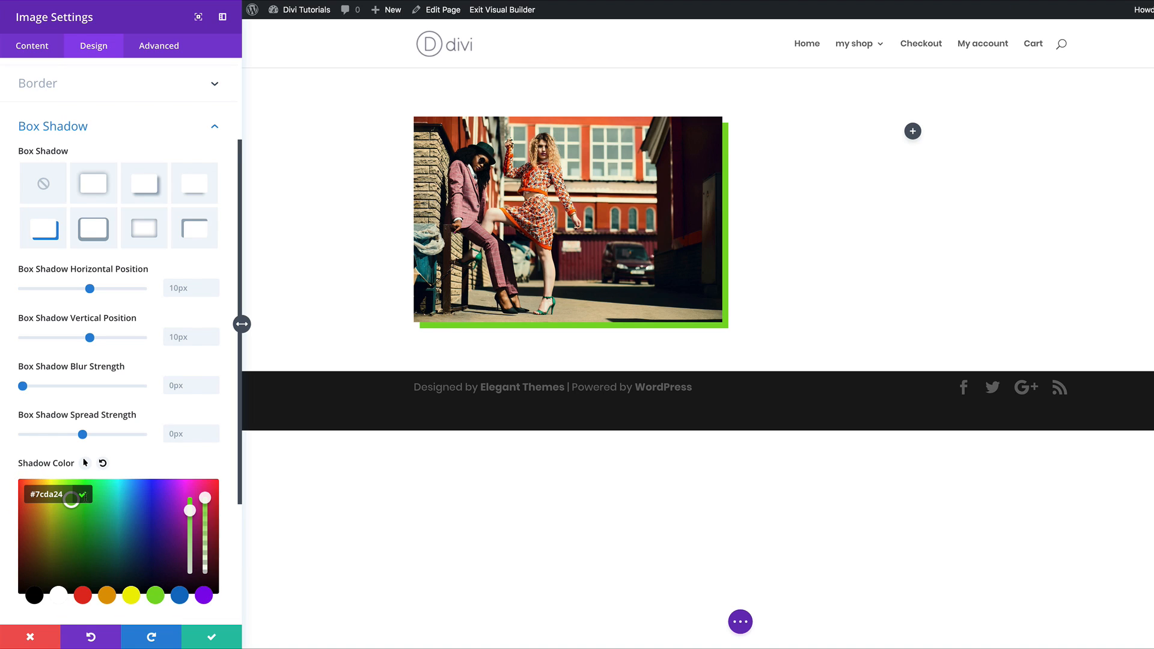
{"action": "left_click", "coordinate": [149, 463]}
{"action": "scroll", "coordinate": [170, 505], "scroll_direction": "down", "scroll_amount": 2}
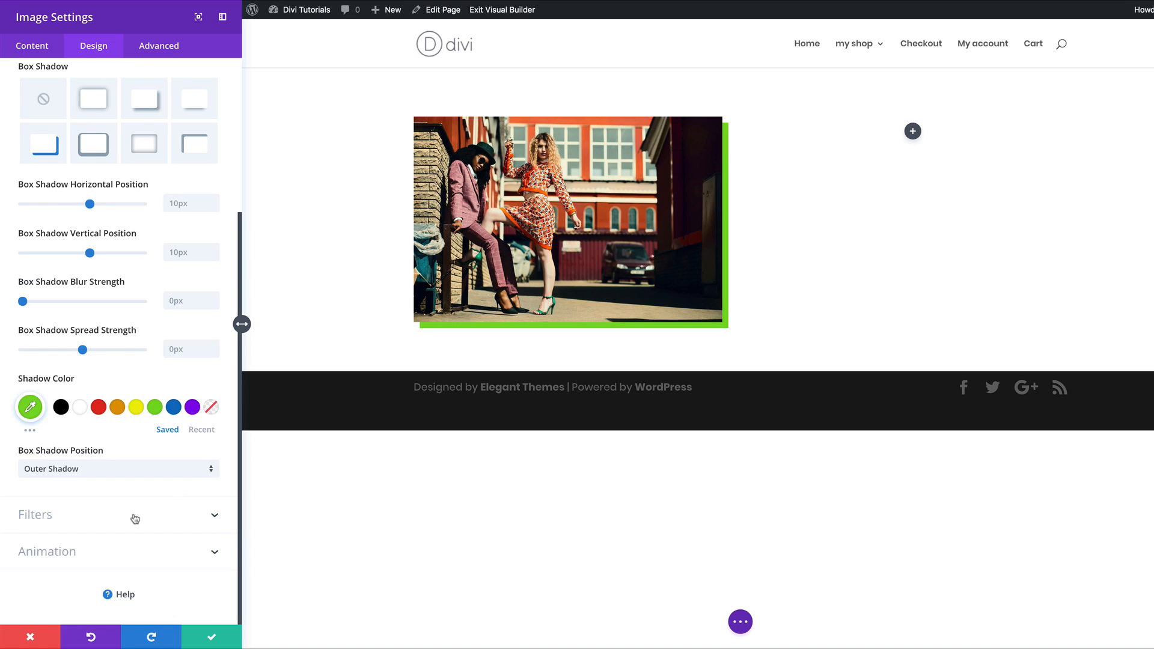
{"action": "scroll", "coordinate": [140, 373], "scroll_direction": "up", "scroll_amount": 1}
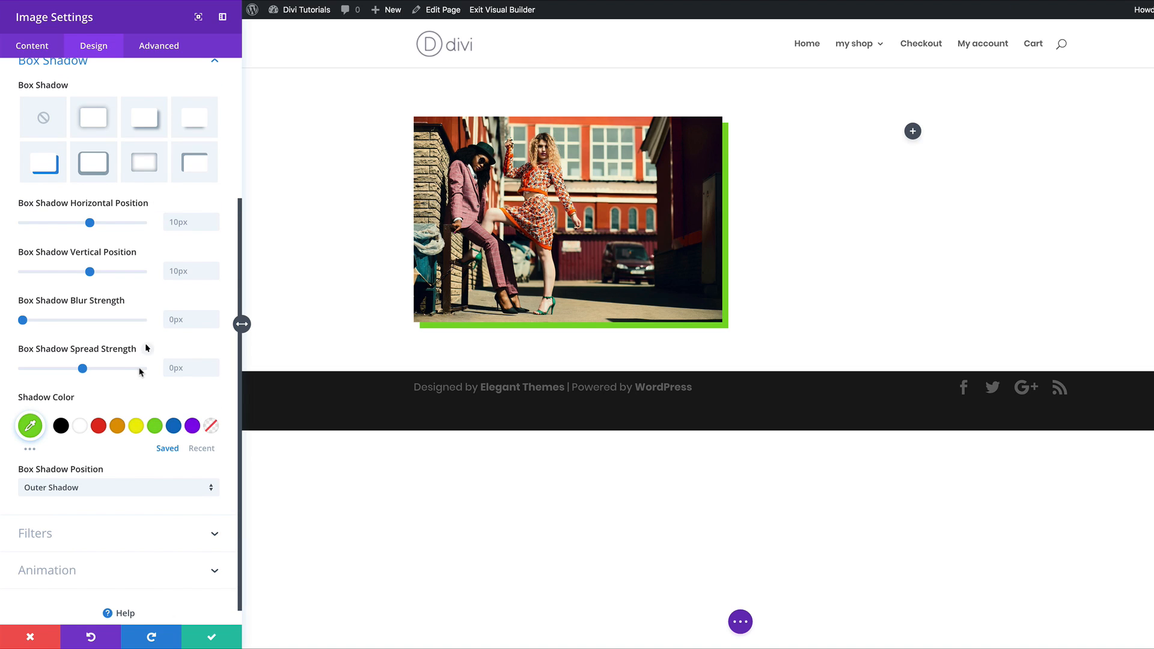
{"action": "left_click", "coordinate": [46, 118]}
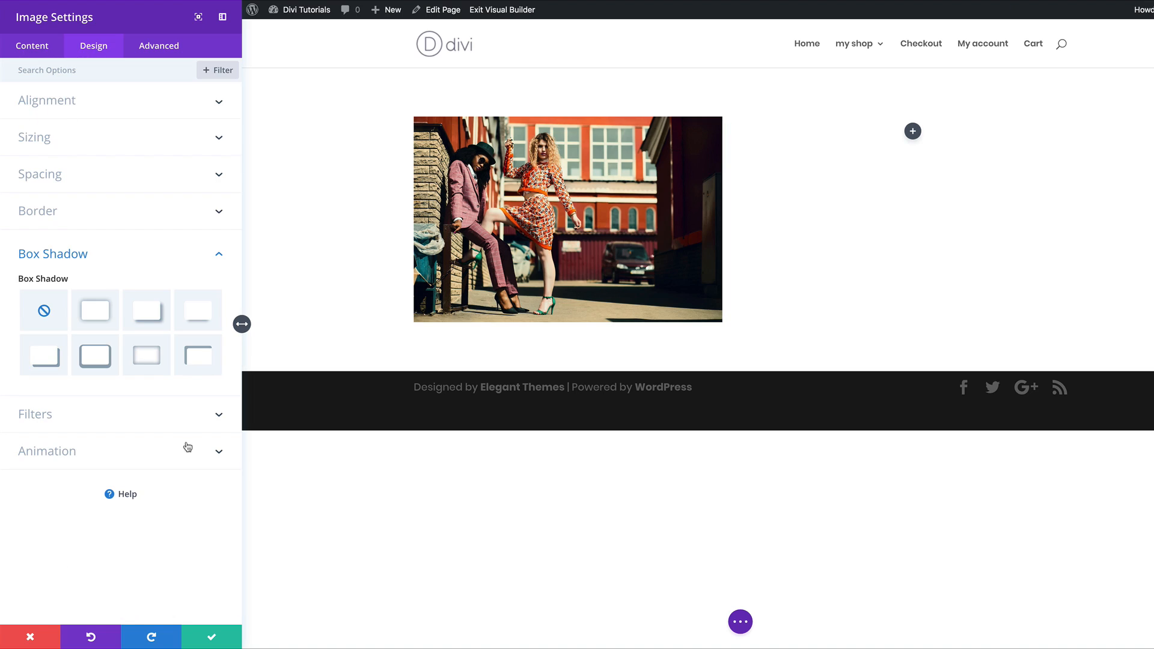
Step: Raise the image's Contrast filter to about 128%, returning a trial Sepia tone to 0%
{"action": "left_click", "coordinate": [82, 415]}
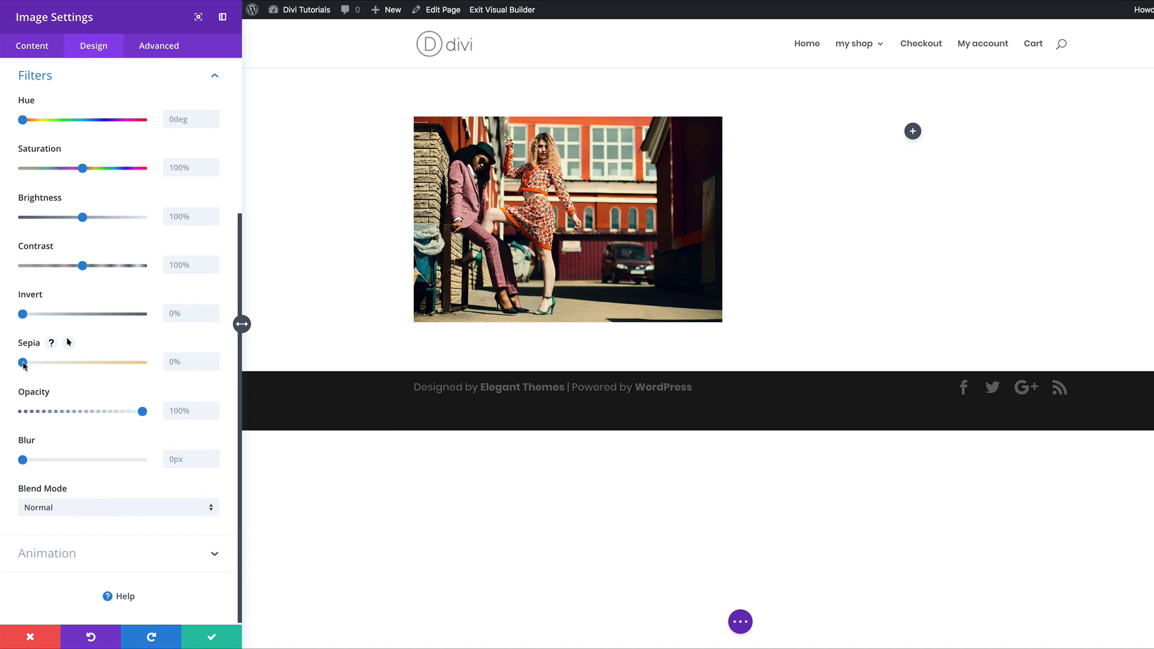
{"action": "left_click_drag", "start_coordinate": [24, 364], "coordinate": [144, 369]}
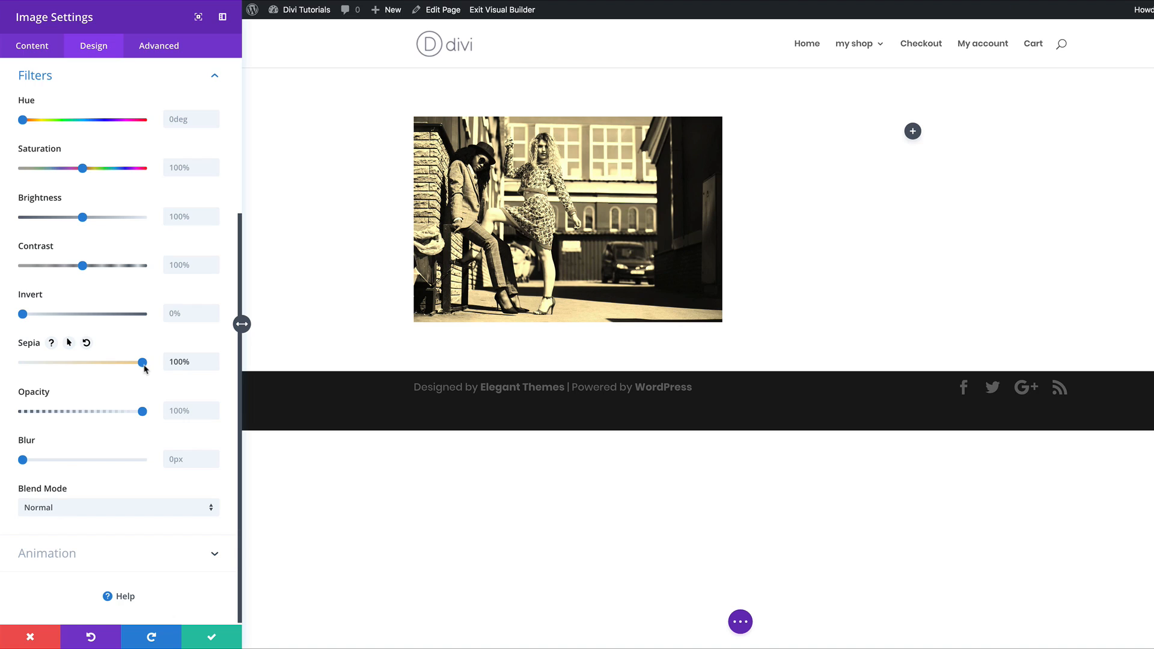
{"action": "left_click", "coordinate": [141, 364]}
{"action": "left_click_drag", "start_coordinate": [143, 365], "coordinate": [17, 365]}
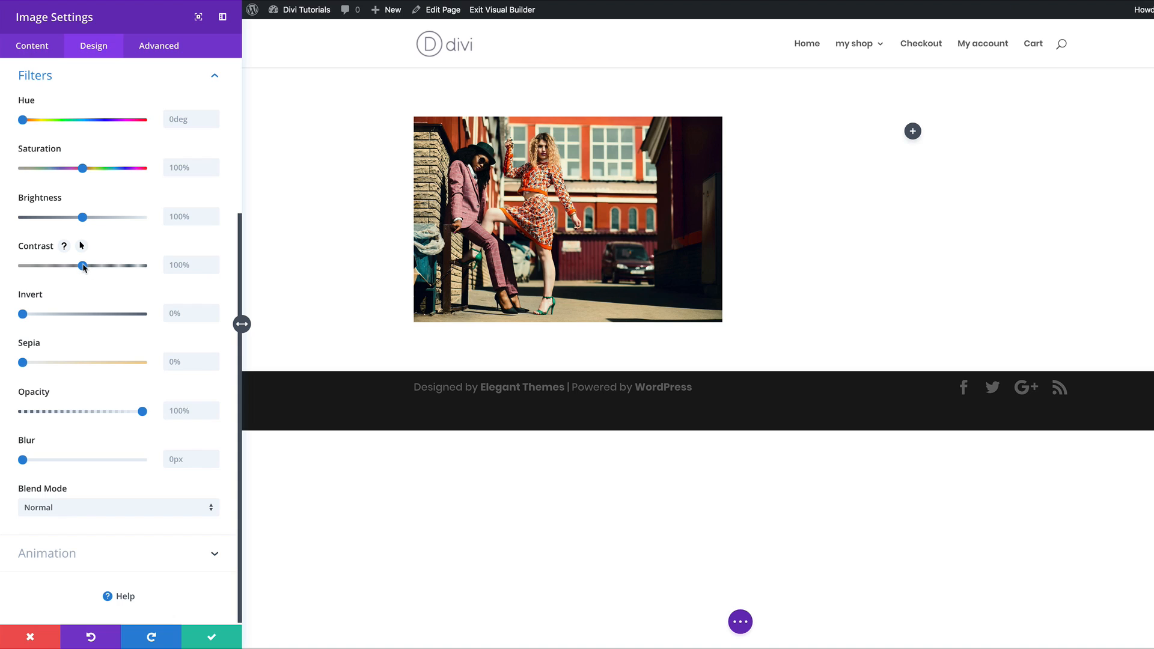
{"action": "mouse_move", "coordinate": [84, 267]}
{"action": "left_mouse_down"}
{"action": "mouse_move", "coordinate": [147, 271]}
{"action": "mouse_move", "coordinate": [80, 269]}
{"action": "mouse_move", "coordinate": [100, 269]}
{"action": "left_mouse_up"}
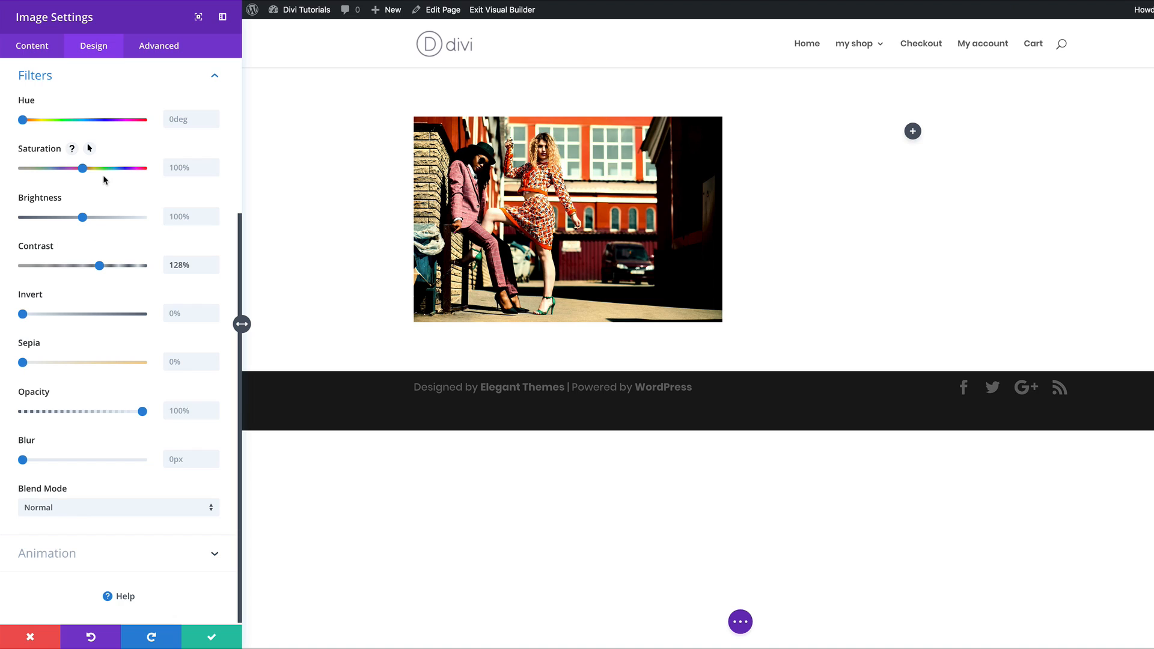
{"action": "left_click_drag", "start_coordinate": [82, 169], "coordinate": [16, 174]}
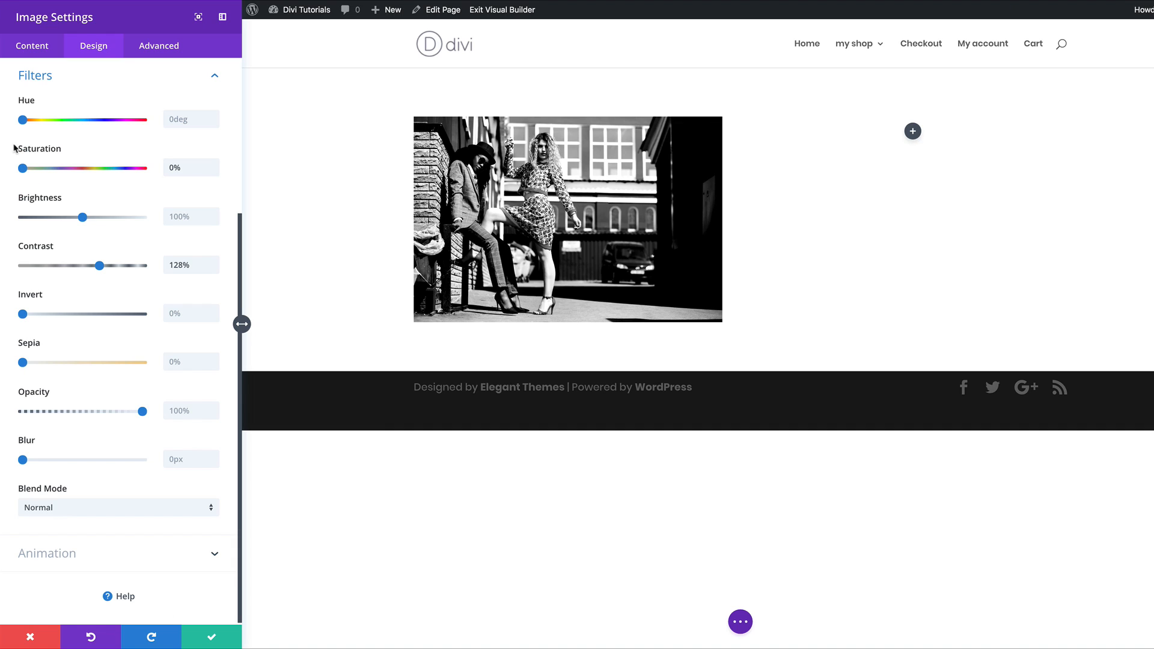
{"action": "left_click_drag", "start_coordinate": [24, 124], "coordinate": [63, 121]}
{"action": "left_click_drag", "start_coordinate": [23, 168], "coordinate": [78, 170]}
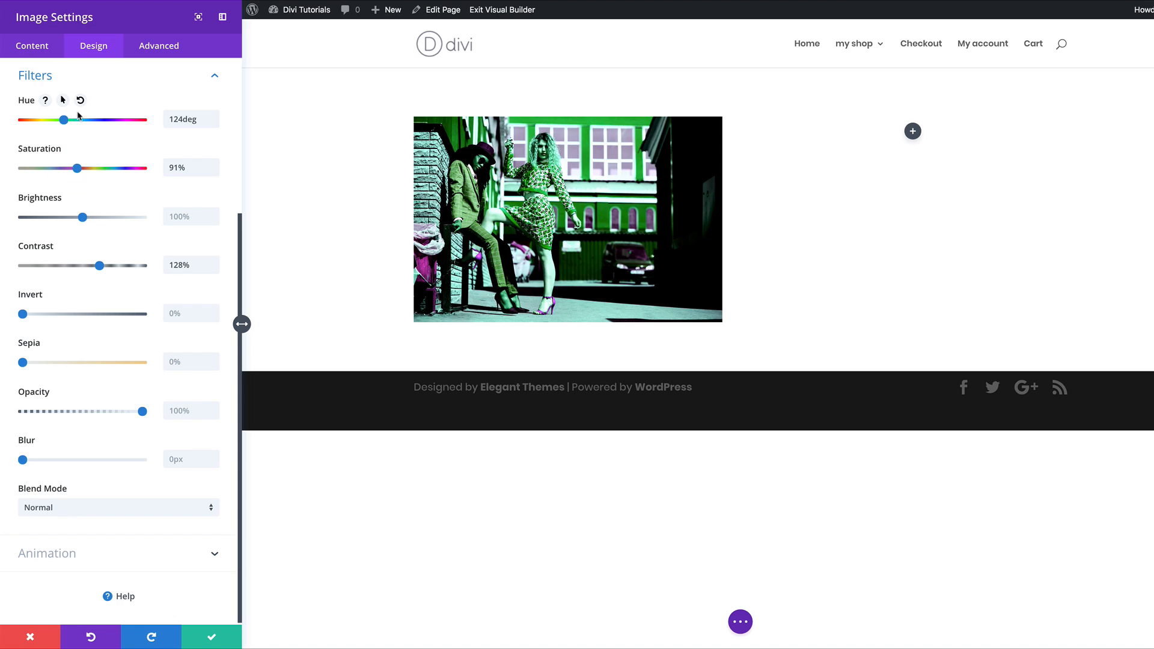
{"action": "left_click_drag", "start_coordinate": [64, 120], "coordinate": [87, 127]}
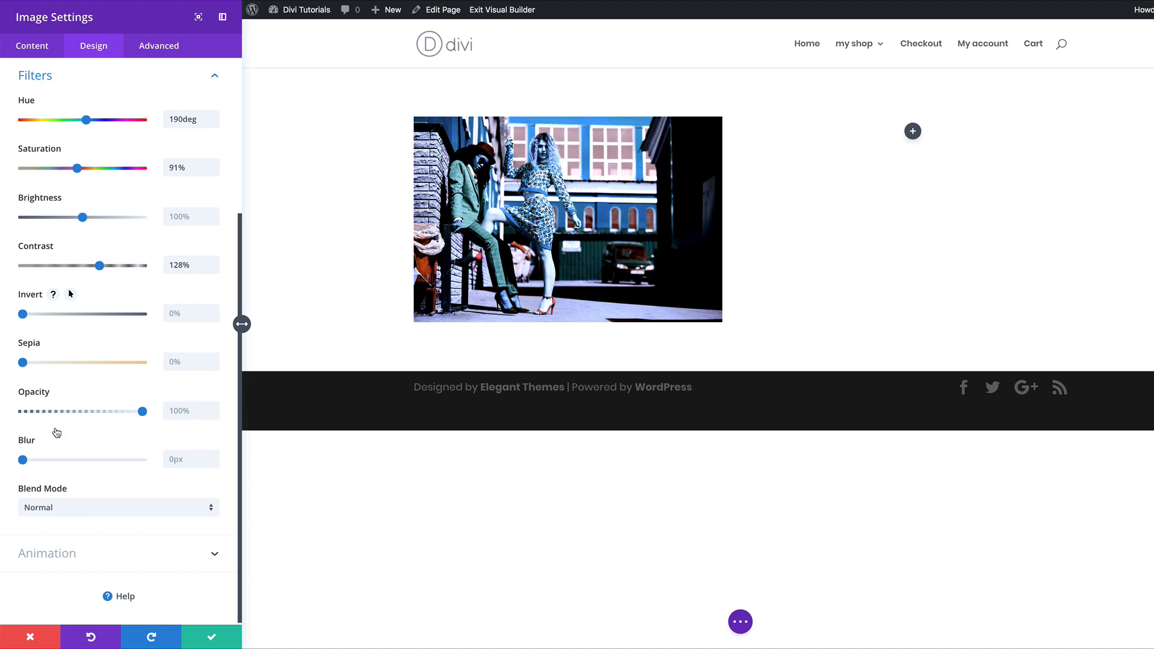
{"action": "mouse_move", "coordinate": [23, 460]}
{"action": "left_mouse_down"}
{"action": "mouse_move", "coordinate": [42, 462]}
{"action": "mouse_move", "coordinate": [21, 462]}
{"action": "left_mouse_up"}
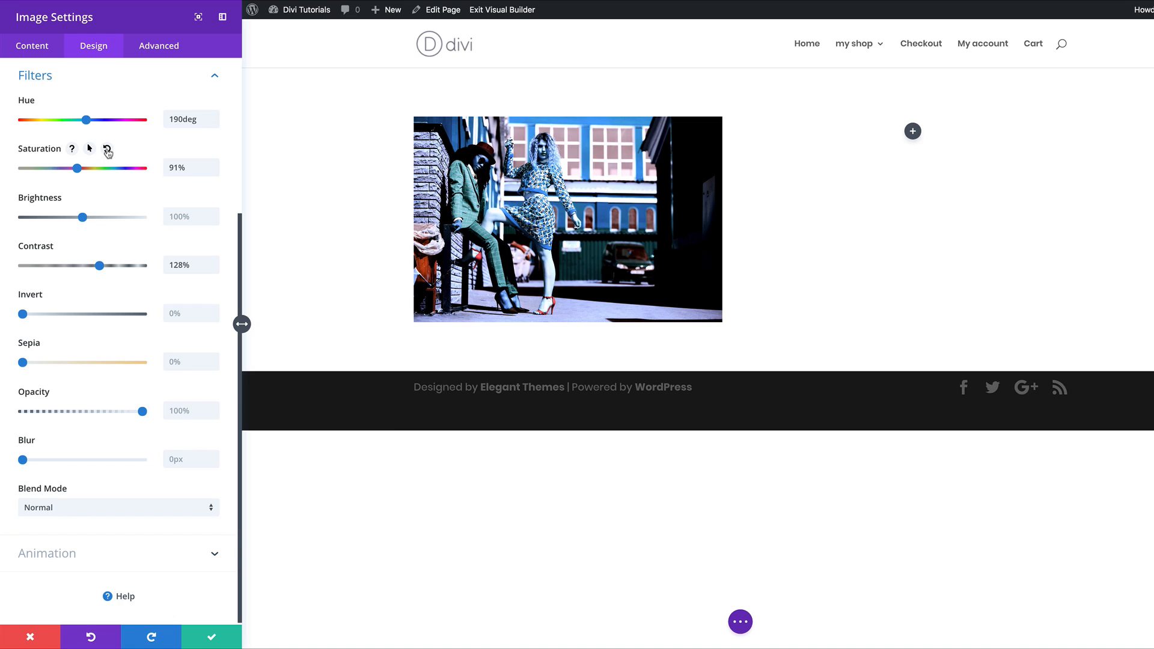
{"action": "left_click", "coordinate": [106, 149]}
{"action": "left_click", "coordinate": [81, 101]}
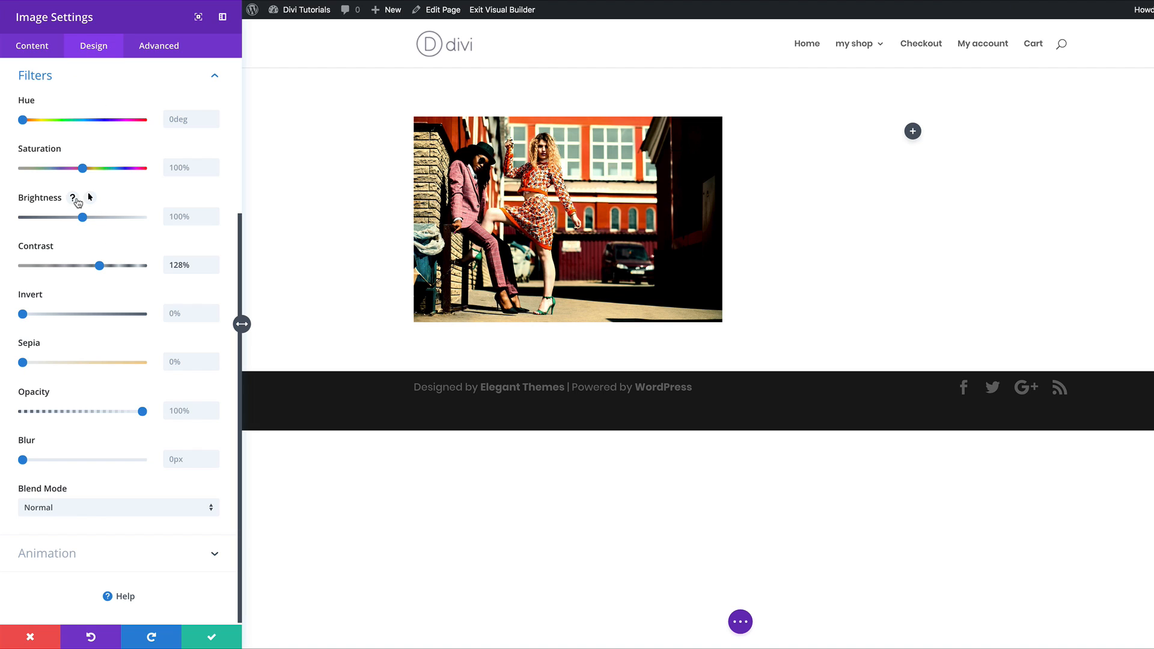
Step: Reset the Contrast filter to 100%, then collapse and re-expand the Filters section
{"action": "left_click", "coordinate": [99, 245]}
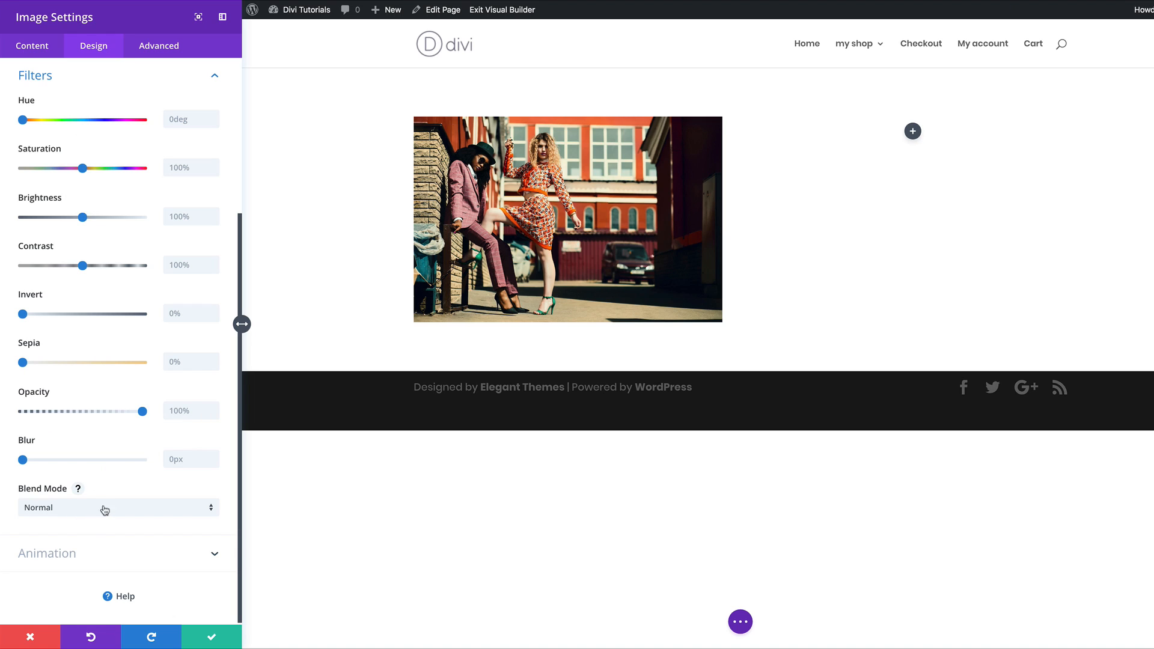
{"action": "scroll", "coordinate": [121, 142], "scroll_direction": "up", "scroll_amount": 4}
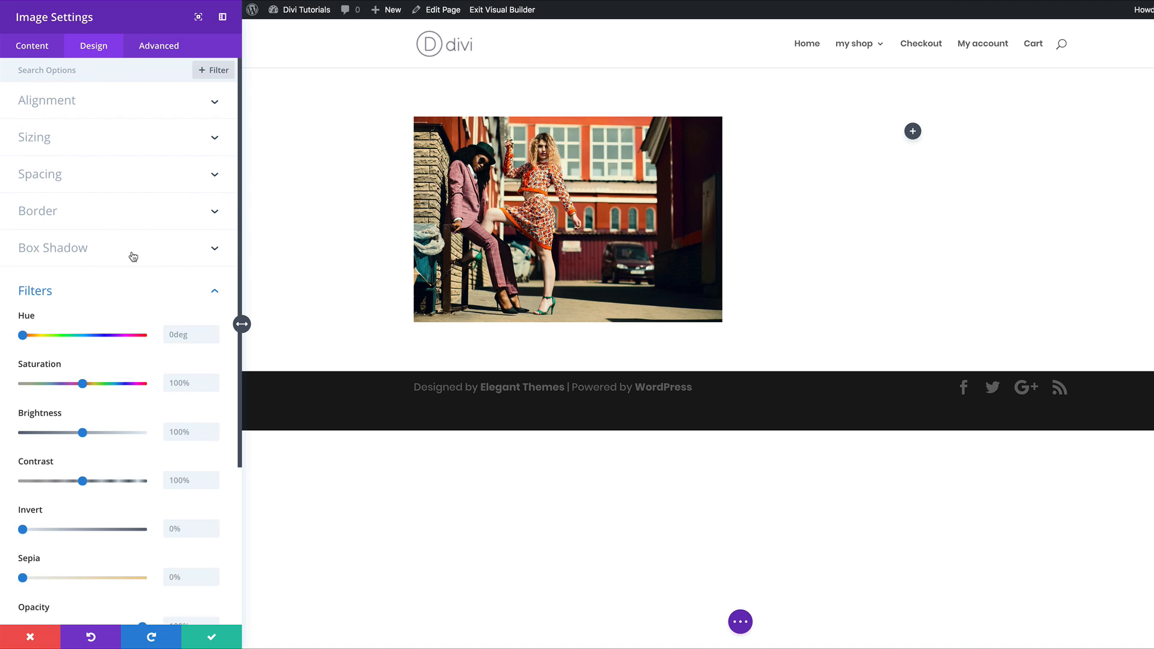
{"action": "scroll", "coordinate": [133, 281], "scroll_direction": "down", "scroll_amount": 3}
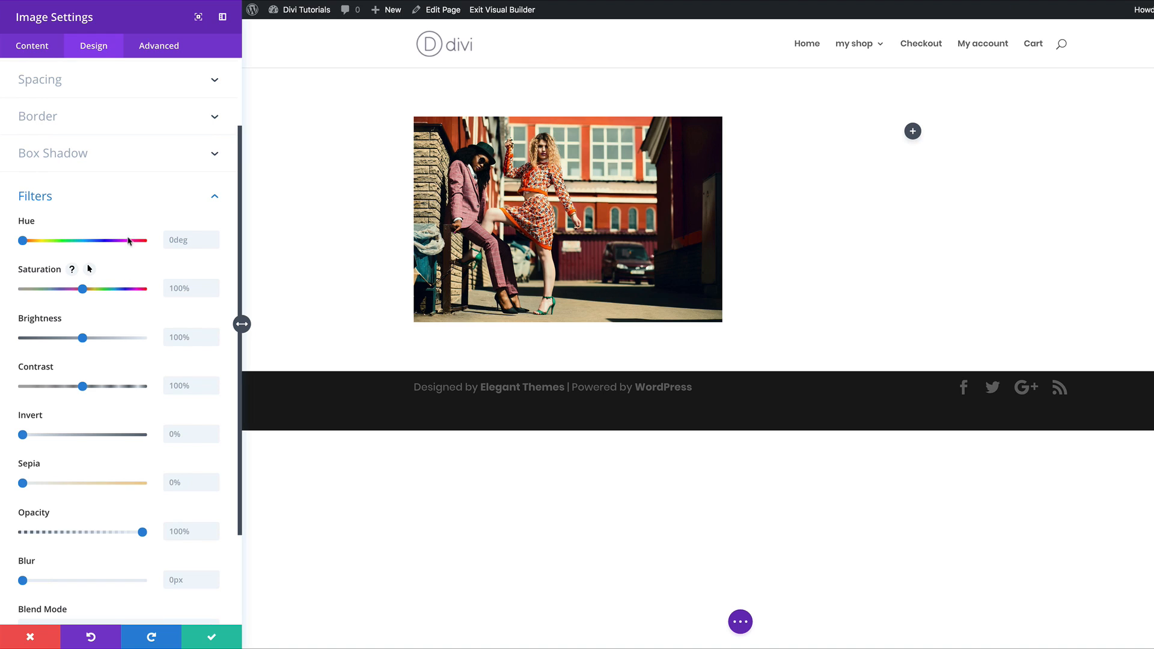
{"action": "left_click", "coordinate": [157, 186]}
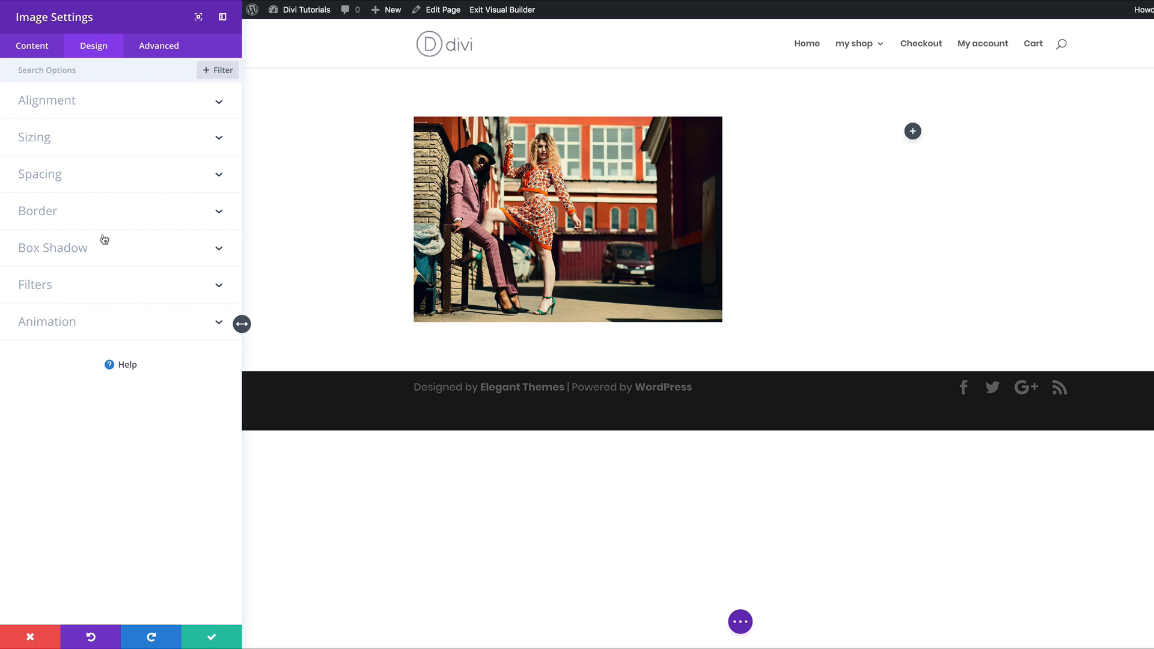
{"action": "left_click", "coordinate": [62, 292]}
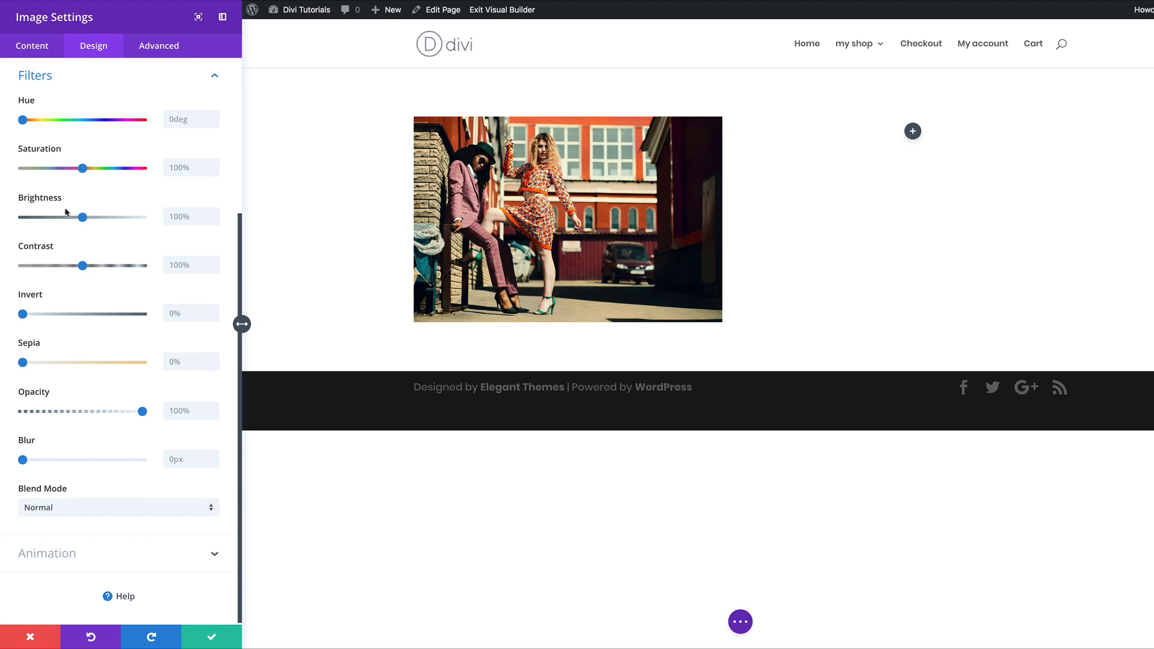
{"action": "scroll", "coordinate": [127, 254], "scroll_direction": "up", "scroll_amount": 1}
{"action": "mouse_move", "coordinate": [87, 168]}
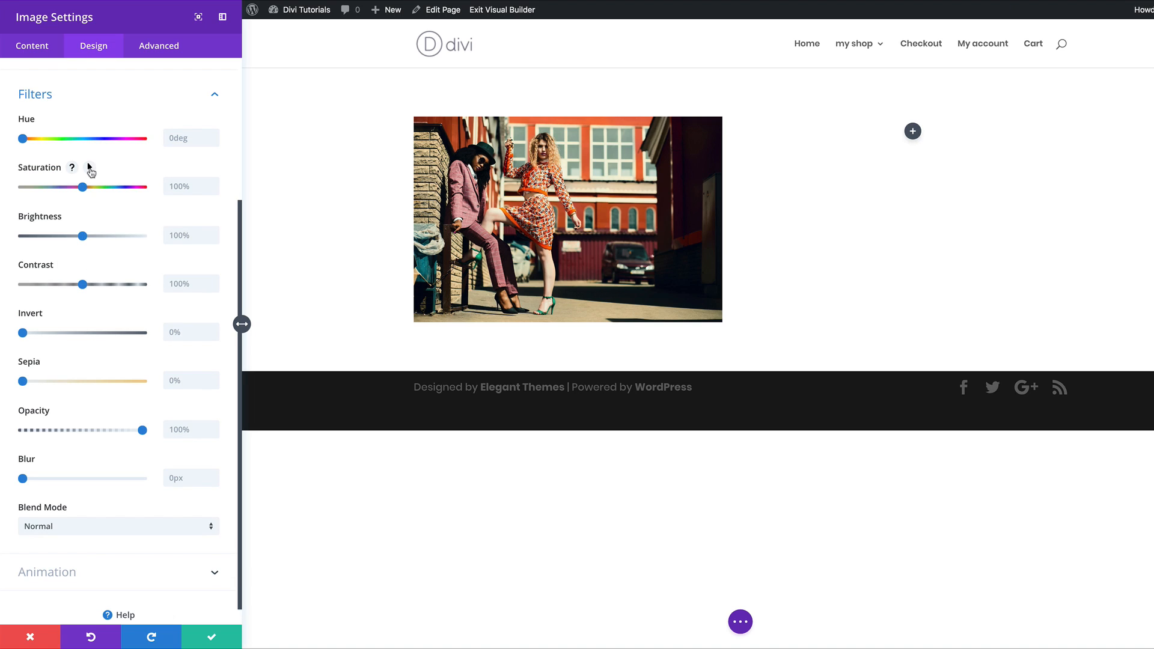
Step: Give Saturation separate hover values: 0% by default and 100% on hover
{"action": "left_click", "coordinate": [90, 167]}
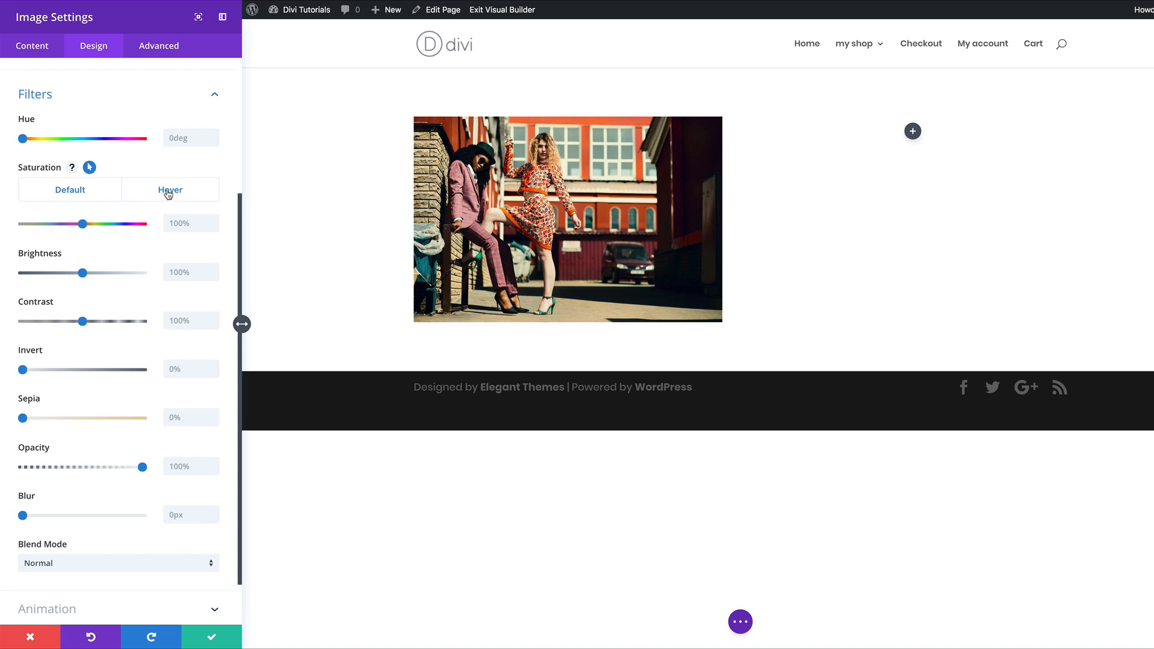
{"action": "left_click", "coordinate": [92, 190]}
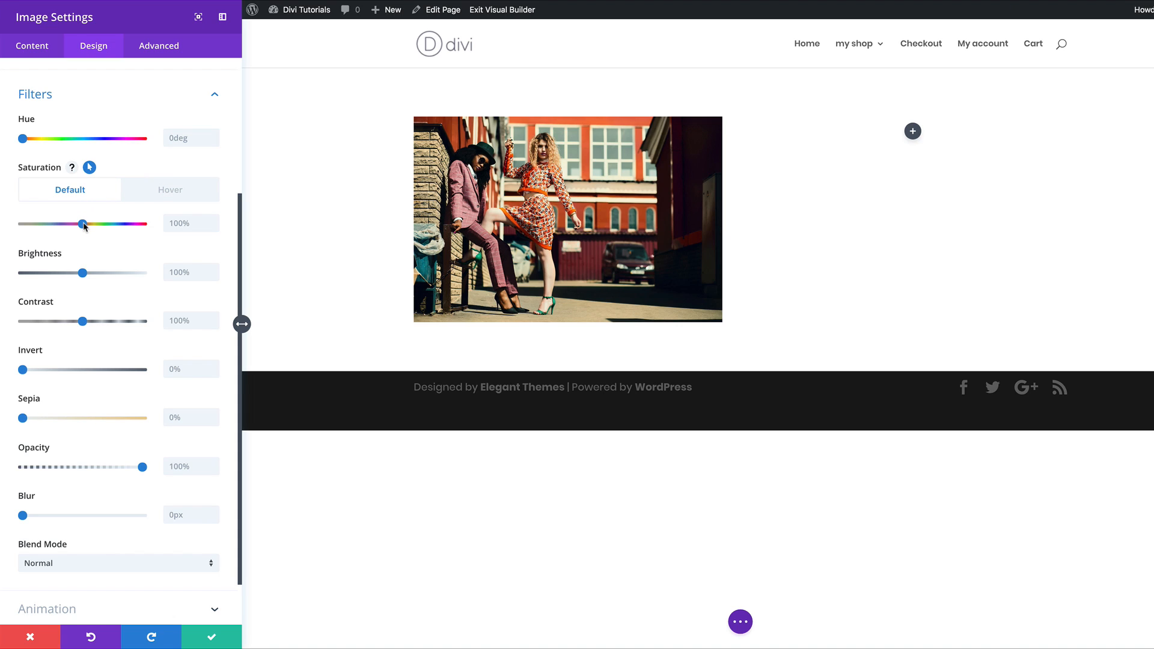
{"action": "left_click_drag", "start_coordinate": [82, 224], "coordinate": [14, 224]}
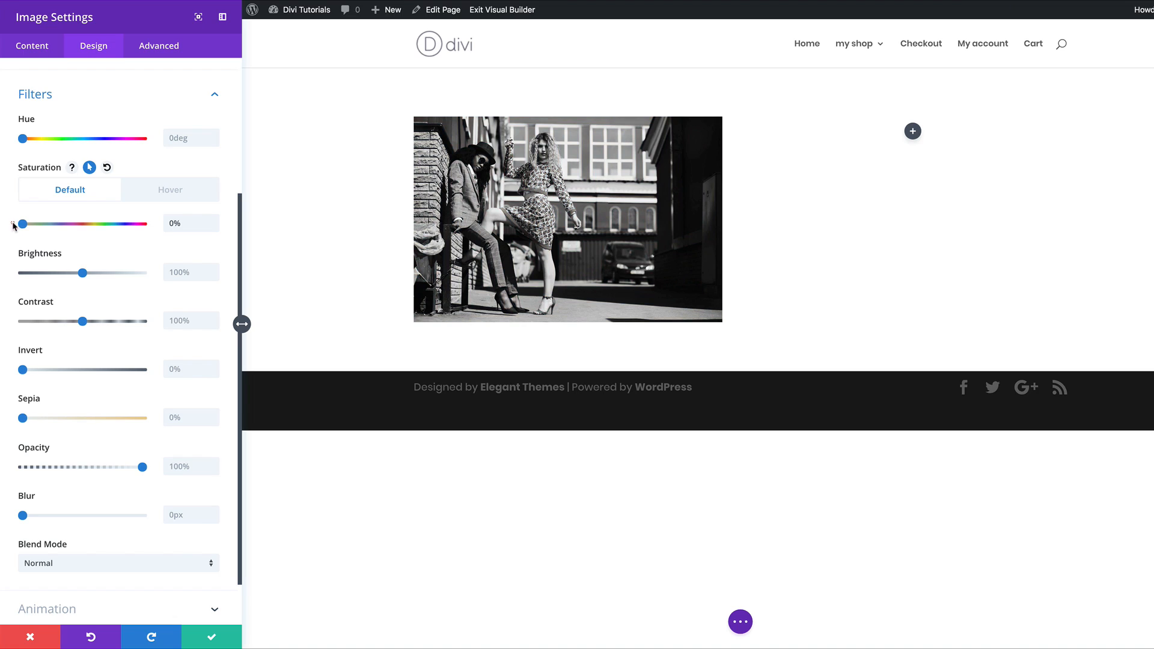
{"action": "left_click", "coordinate": [185, 191]}
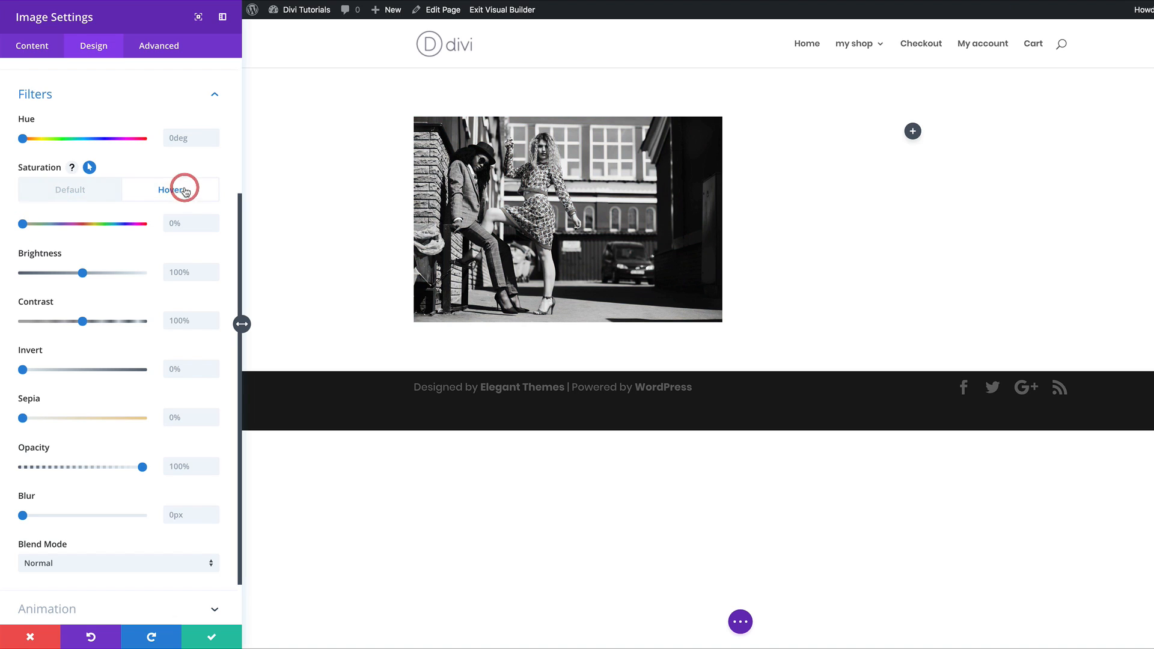
{"action": "left_click_drag", "start_coordinate": [24, 226], "coordinate": [83, 229]}
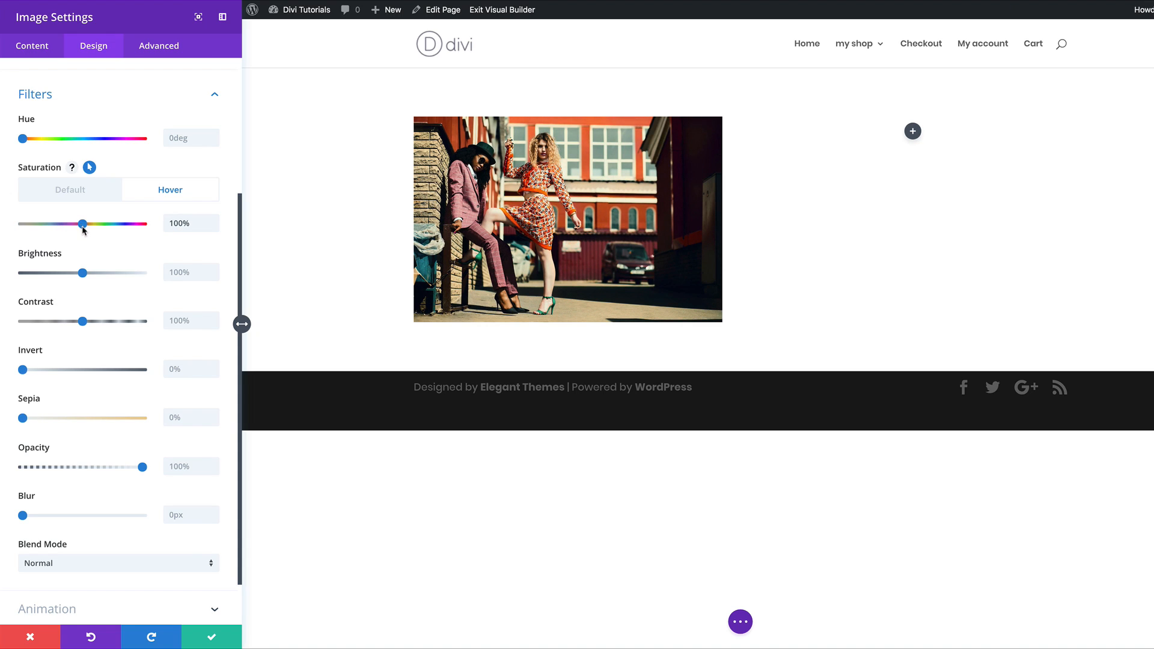
Step: Toggle between the default and hover saturation states to compare greyscale and full colour
{"action": "left_click", "coordinate": [88, 194]}
{"action": "left_click", "coordinate": [89, 196]}
{"action": "left_click", "coordinate": [152, 195]}
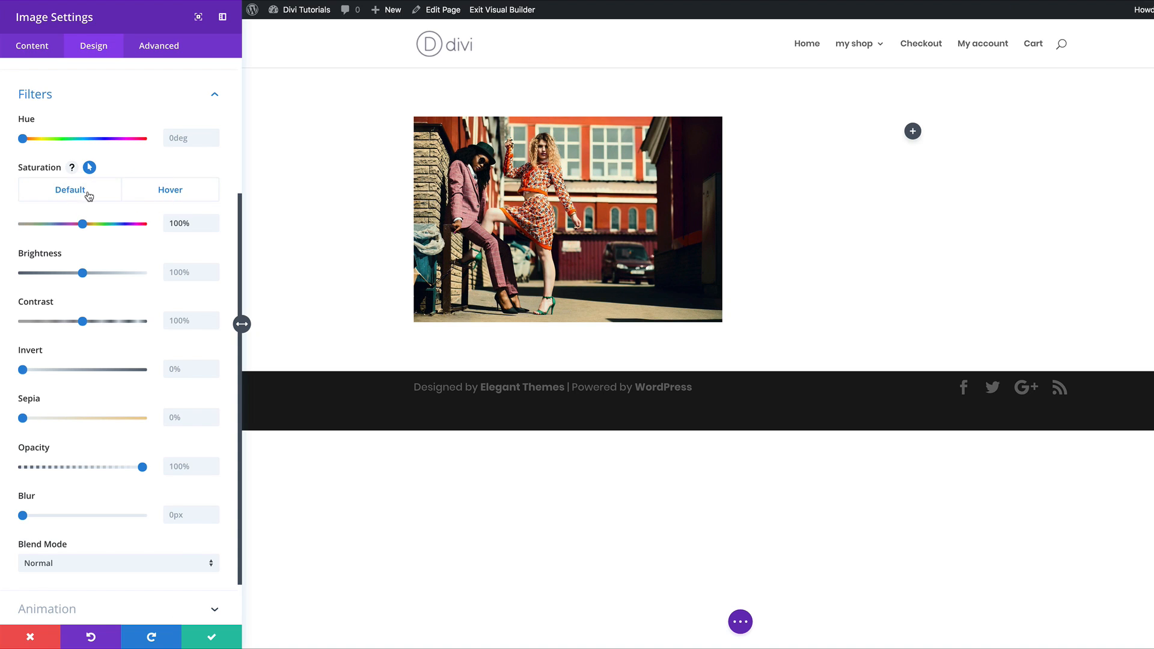
{"action": "left_click", "coordinate": [87, 195]}
{"action": "left_click", "coordinate": [180, 190]}
{"action": "left_click", "coordinate": [103, 194]}
{"action": "left_click", "coordinate": [181, 190]}
{"action": "left_click", "coordinate": [110, 196]}
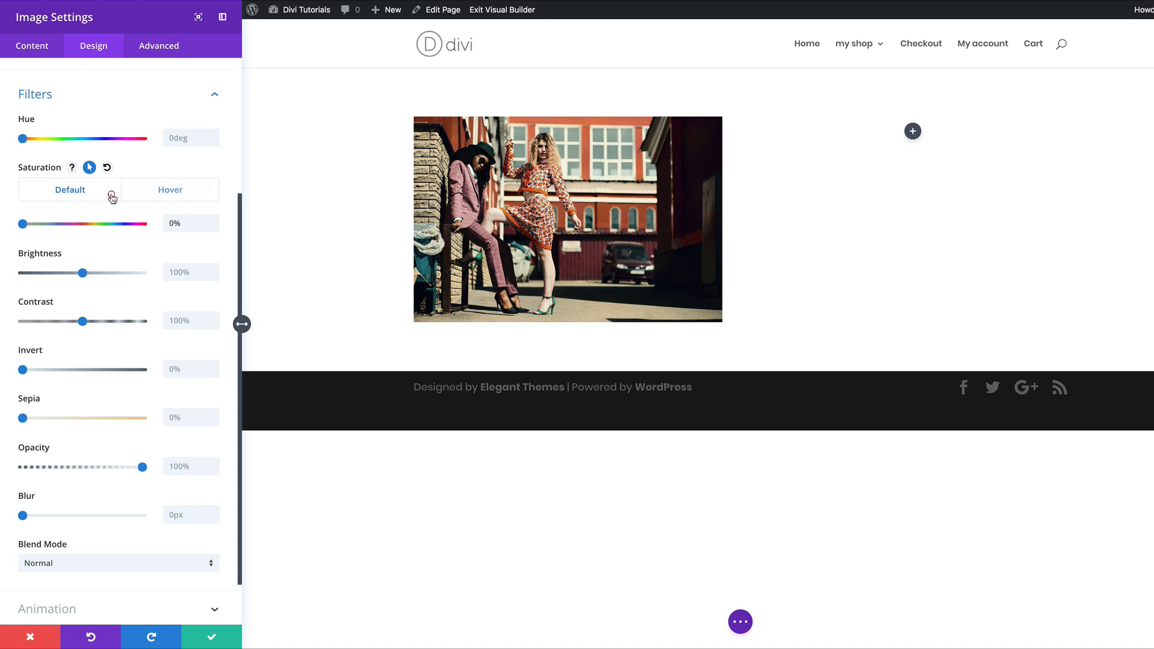
{"action": "left_click", "coordinate": [159, 196]}
{"action": "left_click", "coordinate": [73, 193]}
{"action": "left_click", "coordinate": [139, 192]}
{"action": "left_click", "coordinate": [90, 192]}
{"action": "left_click", "coordinate": [181, 191]}
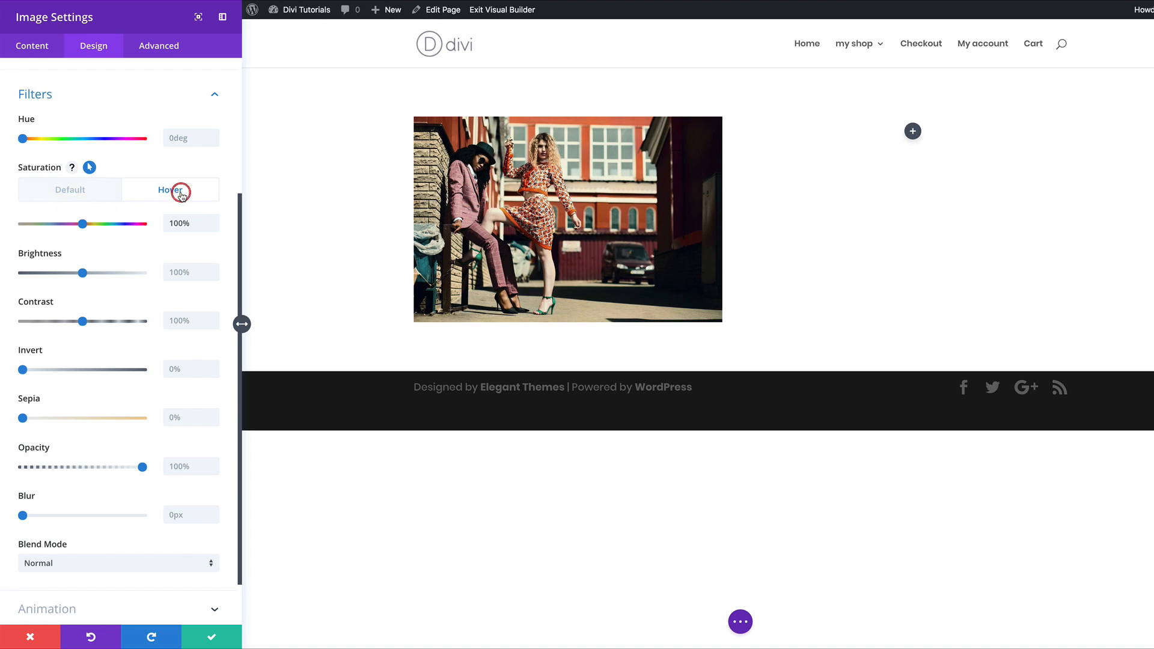
{"action": "left_click", "coordinate": [101, 198]}
{"action": "left_click", "coordinate": [155, 190]}
Step: Preview Zoom, Flip, Fold, Roll, Bounce and Slide entrance animations, then choose Fade
{"action": "scroll", "coordinate": [155, 330], "scroll_direction": "down", "scroll_amount": 2}
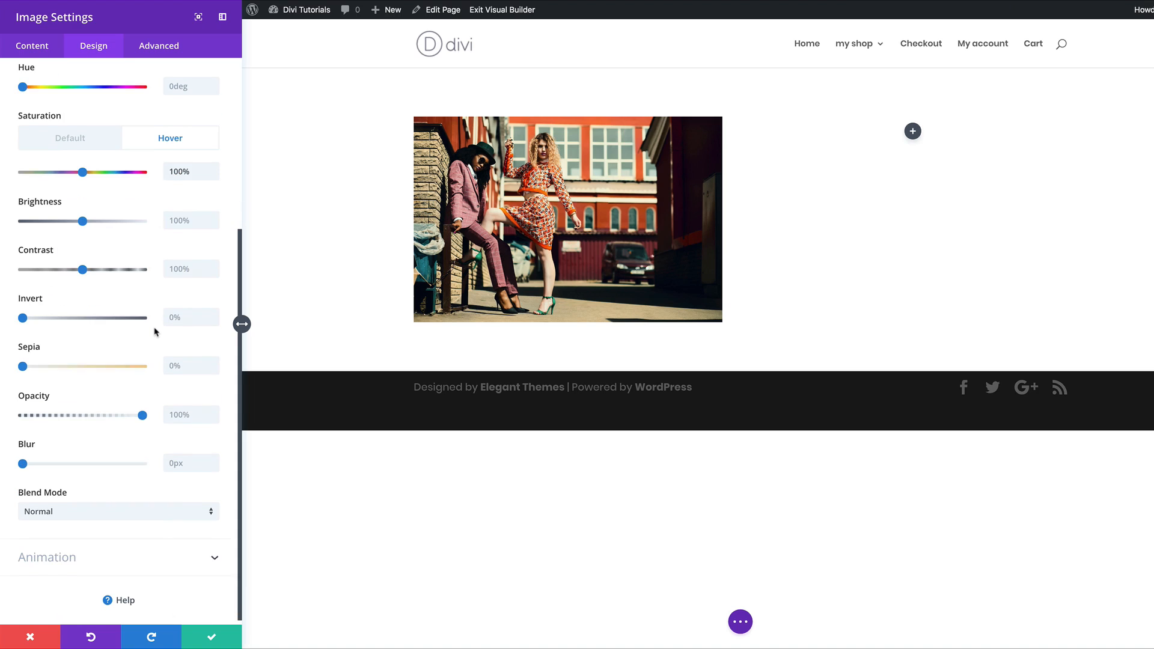
{"action": "left_click", "coordinate": [72, 551]}
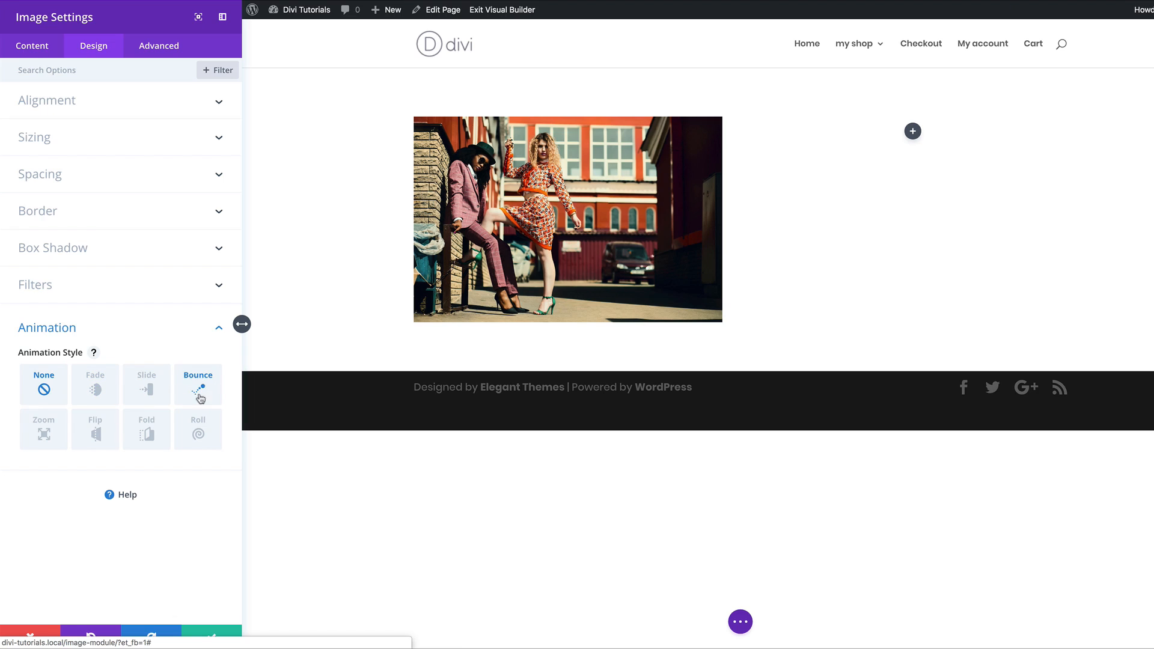
{"action": "left_click", "coordinate": [46, 437]}
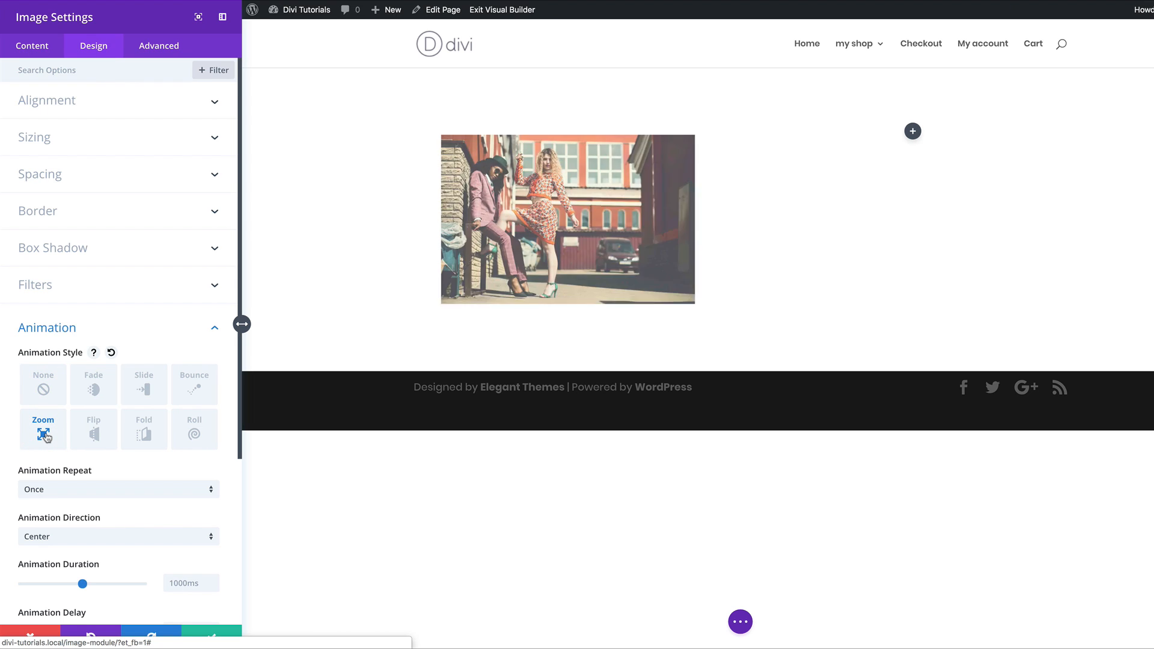
{"action": "scroll", "coordinate": [83, 351], "scroll_direction": "down", "scroll_amount": 4}
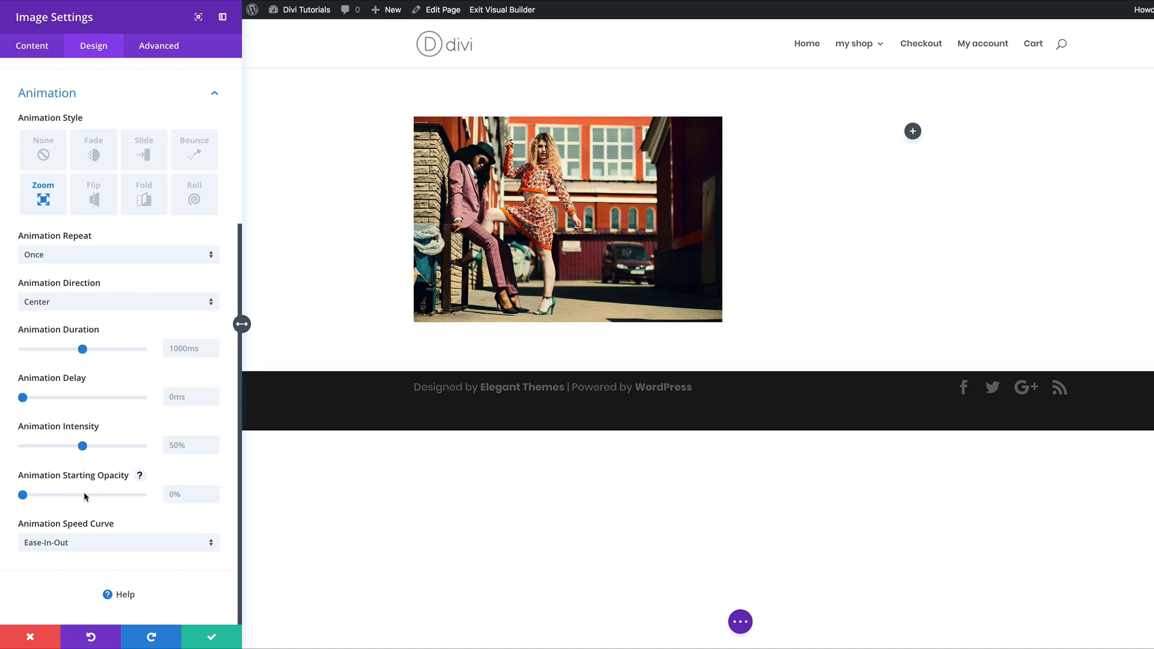
{"action": "left_click", "coordinate": [99, 202]}
{"action": "left_click", "coordinate": [155, 195]}
{"action": "left_click", "coordinate": [199, 194]}
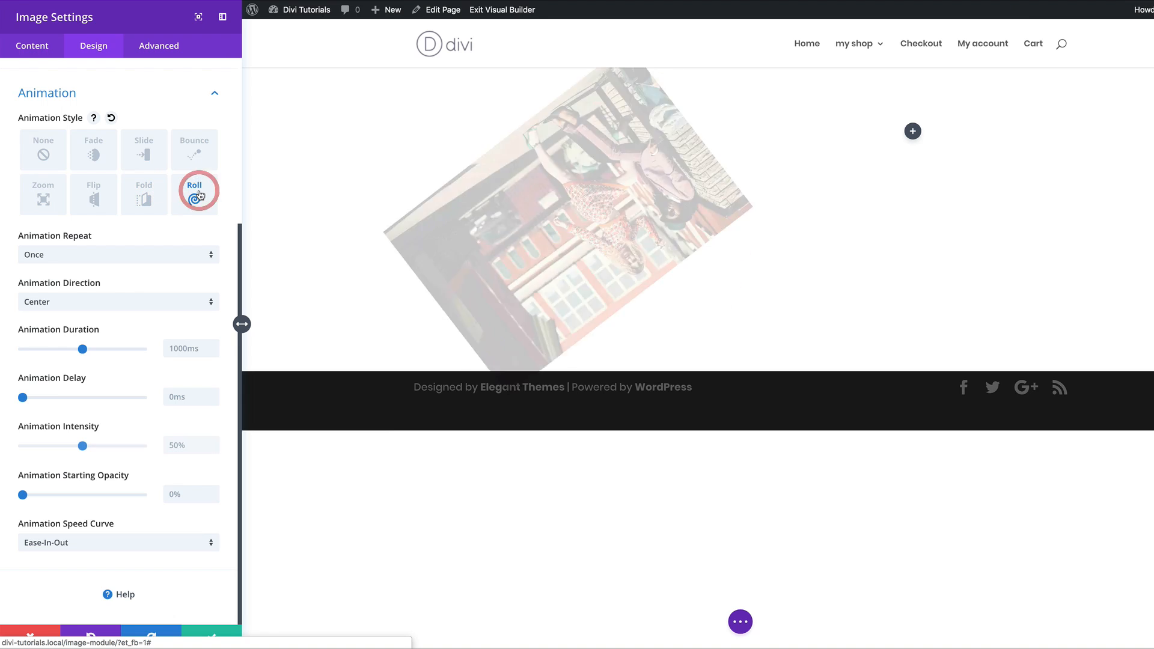
{"action": "left_click", "coordinate": [198, 144]}
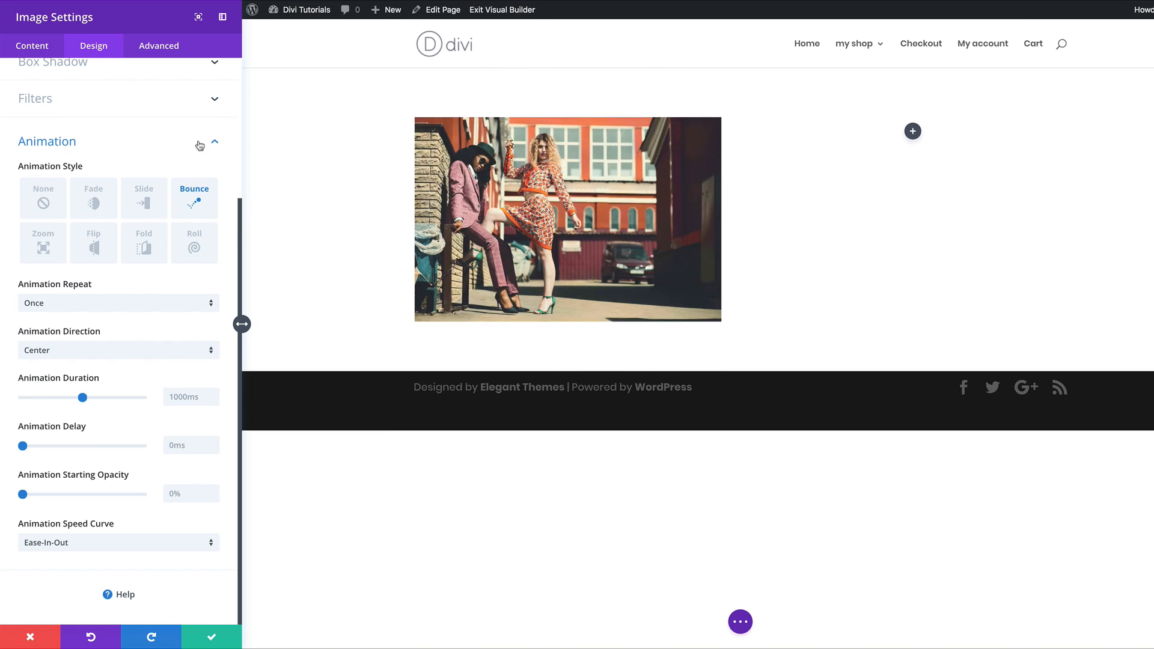
{"action": "left_click", "coordinate": [143, 191]}
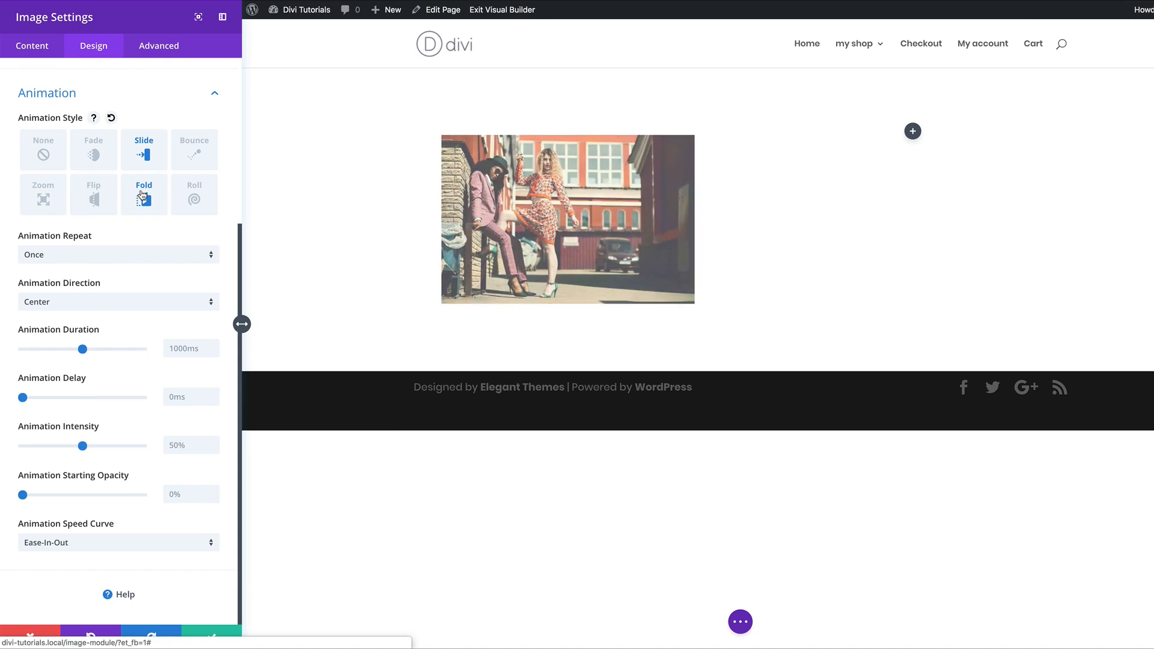
{"action": "left_click", "coordinate": [94, 153]}
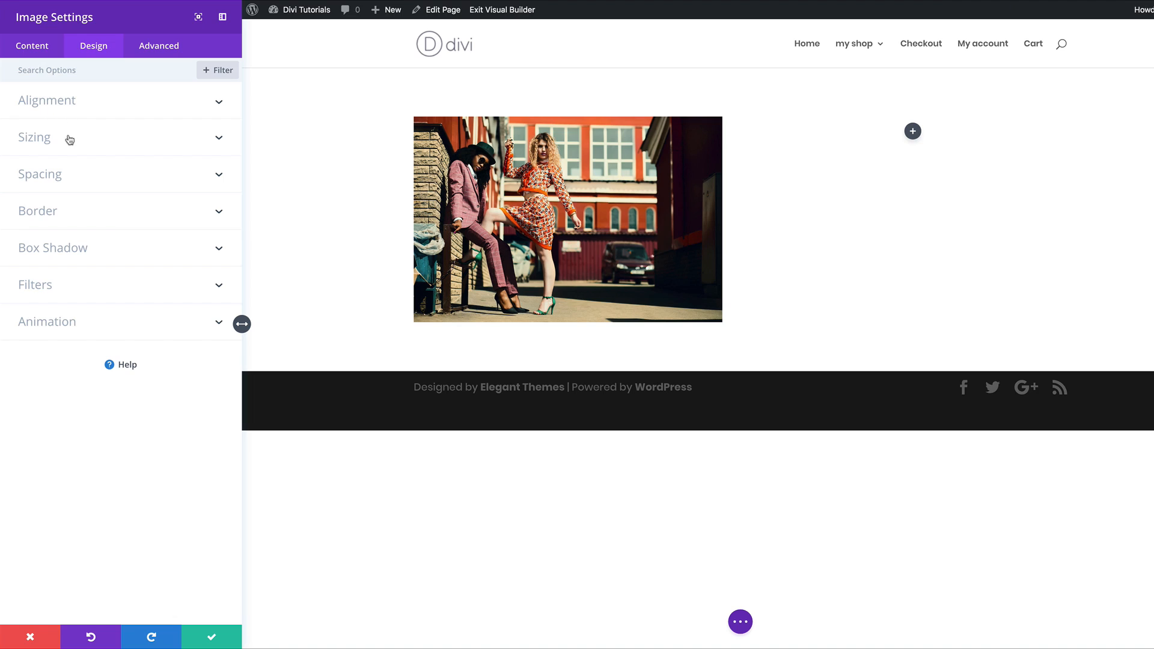
Step: Set the image width to 72% and centre the module, leaving Force Fullwidth off
{"action": "left_click", "coordinate": [52, 143]}
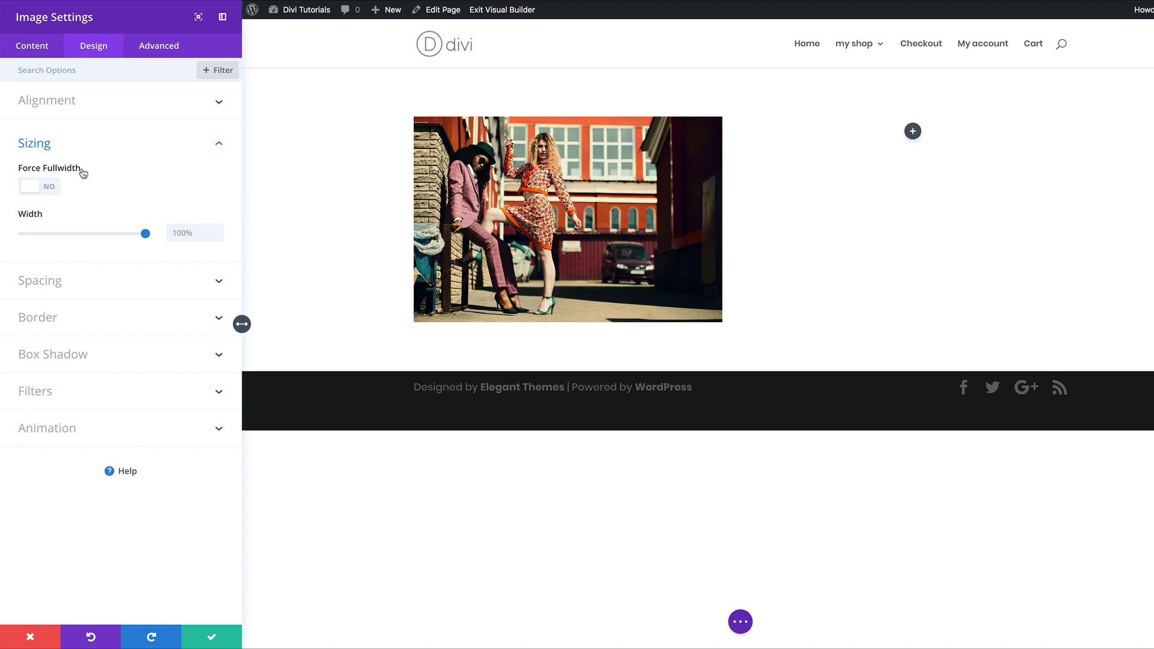
{"action": "left_click_drag", "start_coordinate": [142, 235], "coordinate": [112, 236]}
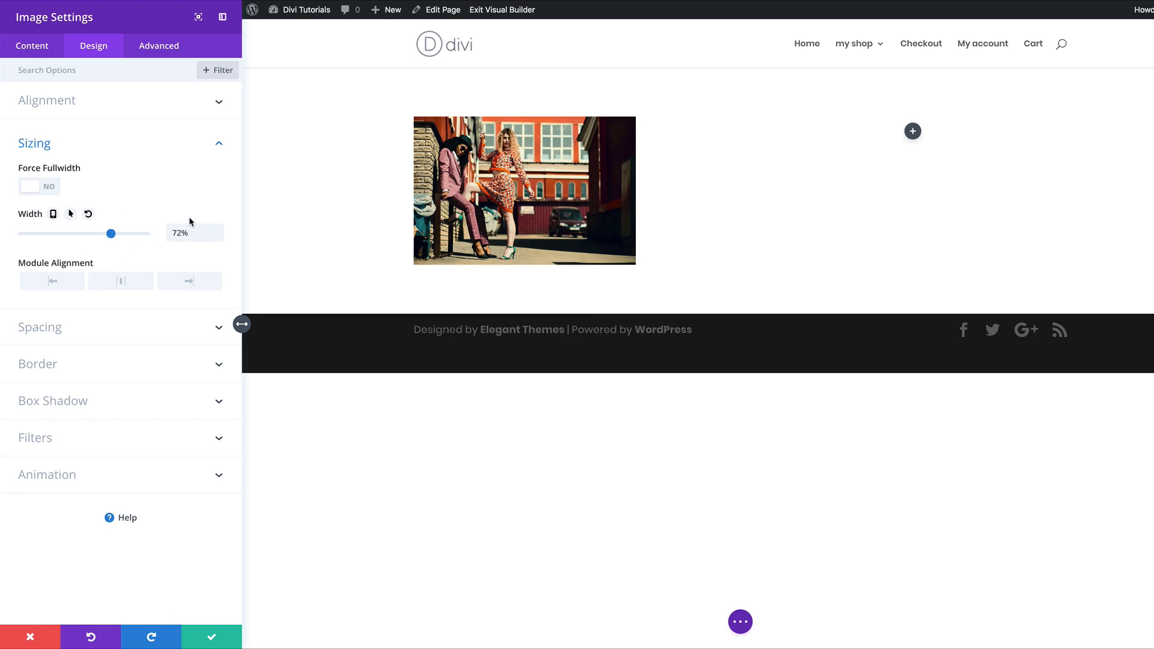
{"action": "left_click", "coordinate": [125, 285]}
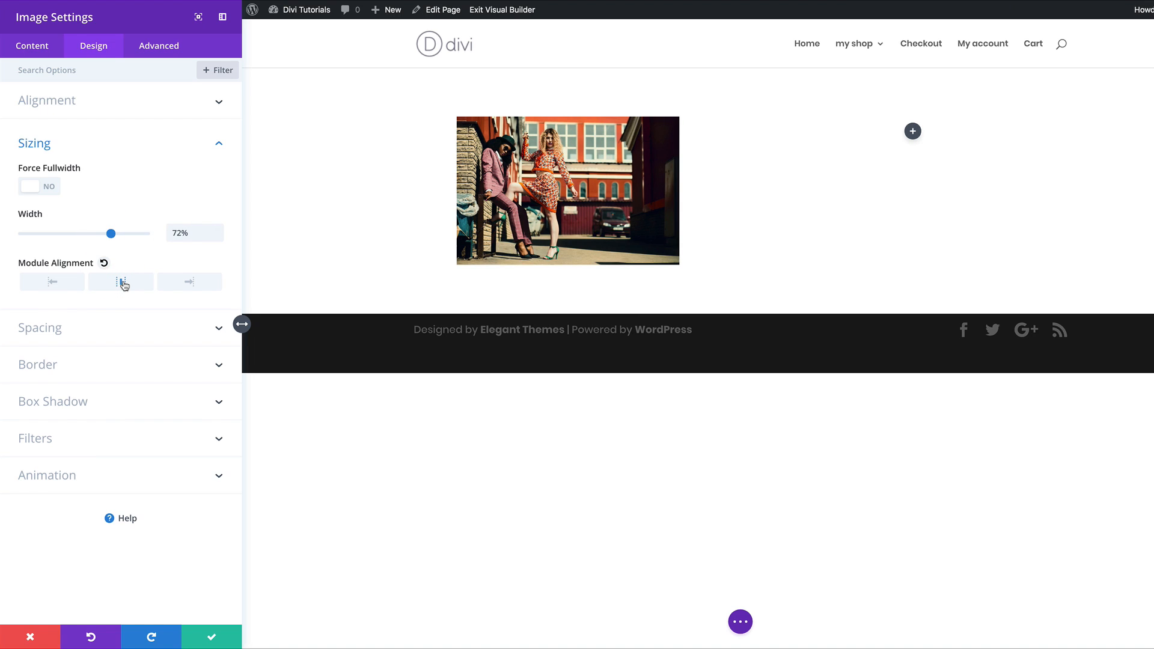
{"action": "left_click", "coordinate": [50, 191]}
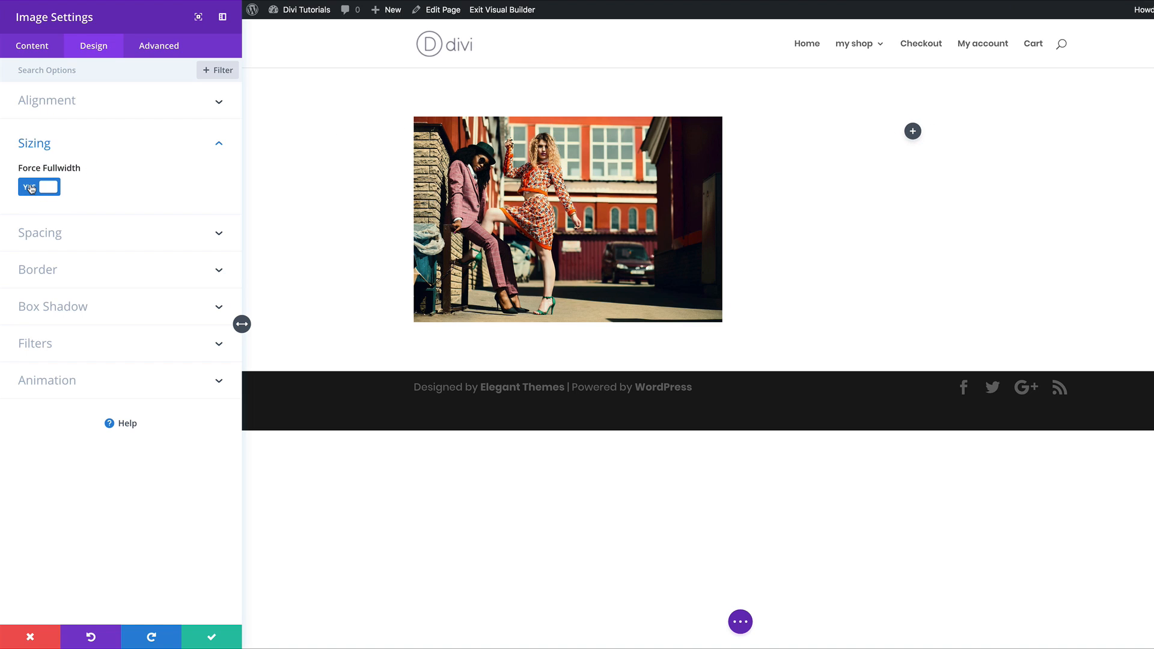
{"action": "left_click", "coordinate": [30, 188]}
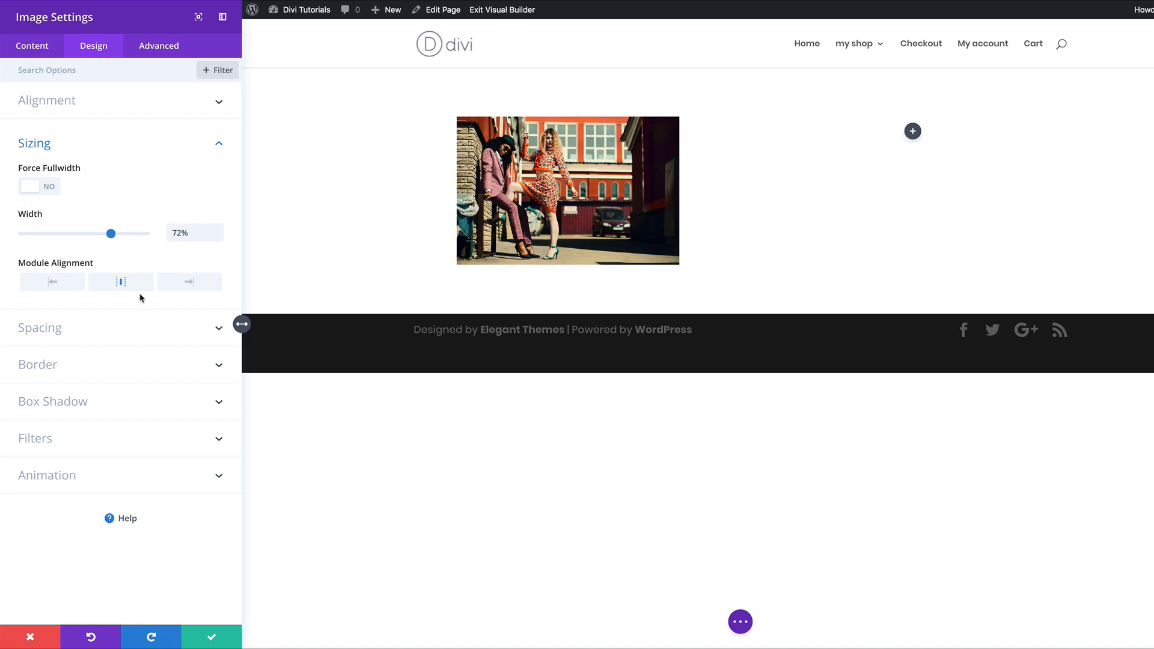
{"action": "left_click", "coordinate": [58, 329]}
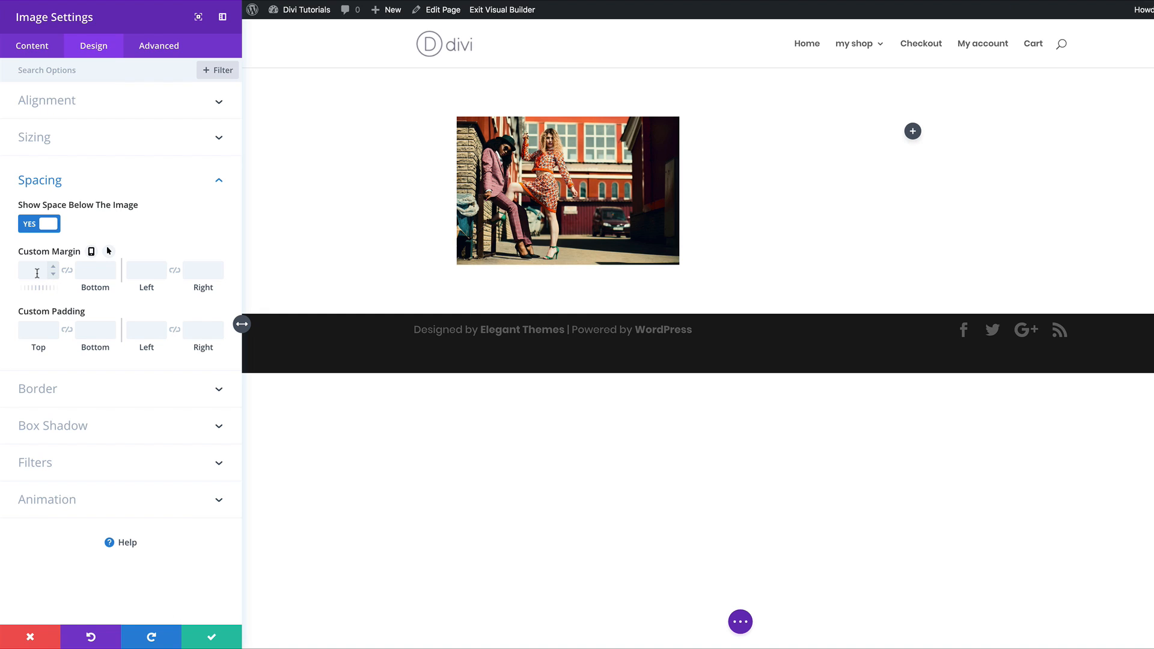
Step: Give the image 11px linked top and bottom margins, 2px top padding, and centred image alignment
{"action": "left_click_drag", "start_coordinate": [31, 288], "coordinate": [37, 289]}
{"action": "left_click", "coordinate": [66, 270]}
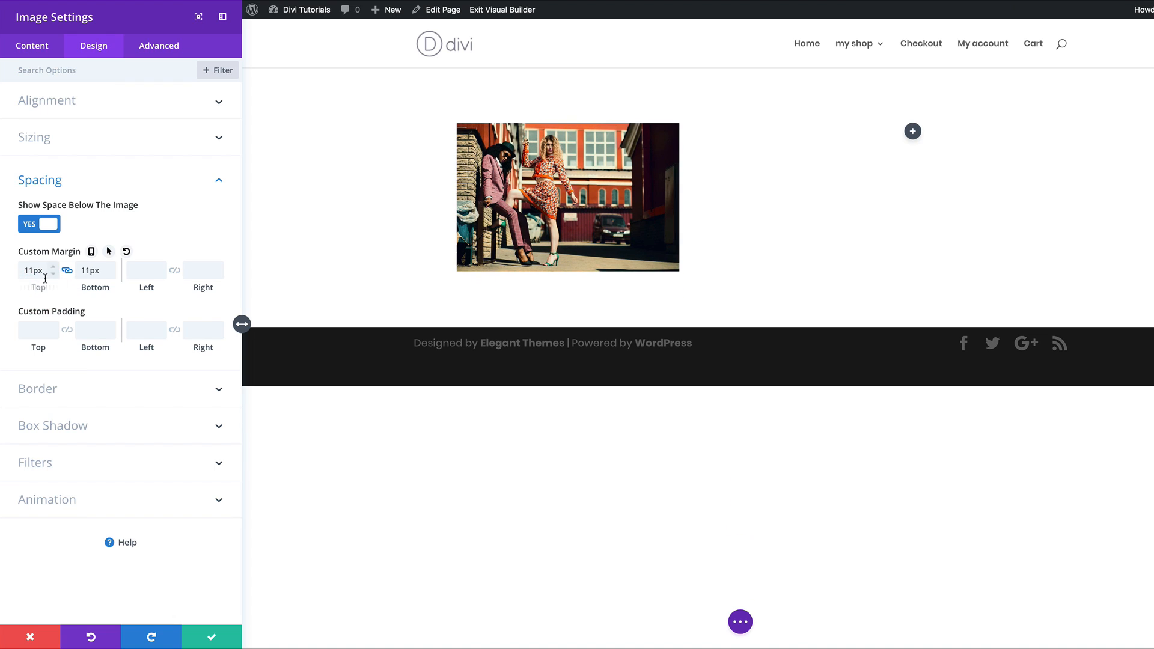
{"action": "left_click", "coordinate": [36, 329]}
{"action": "left_click", "coordinate": [33, 331]}
{"action": "mouse_move", "coordinate": [39, 348]}
{"action": "left_mouse_down"}
{"action": "mouse_move", "coordinate": [56, 349]}
{"action": "mouse_move", "coordinate": [40, 348]}
{"action": "left_mouse_up"}
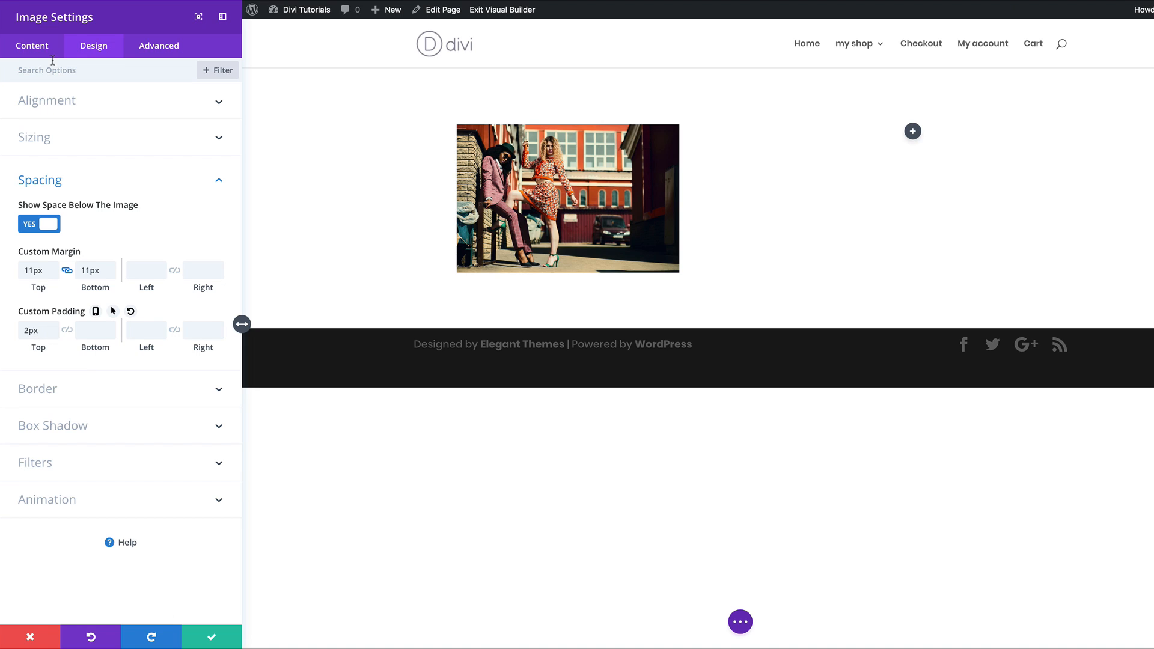
{"action": "left_click", "coordinate": [58, 104]}
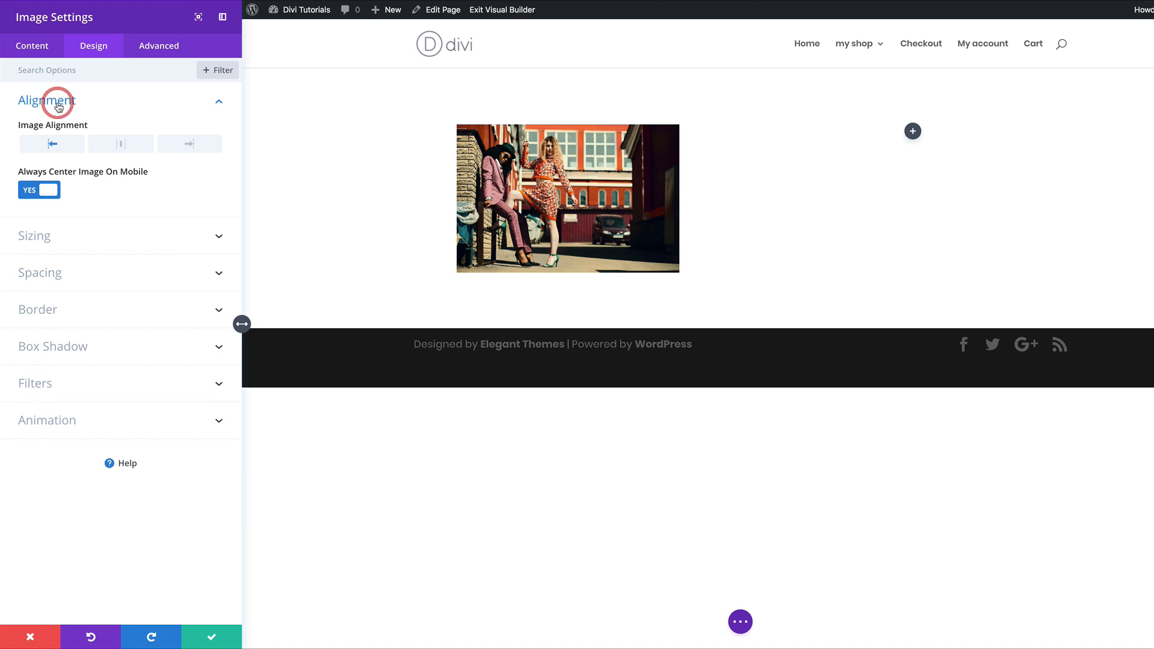
{"action": "left_click", "coordinate": [122, 146]}
Step: Inspect the Advanced tab's Before, Main Element and After CSS boxes, leaving them empty, then return to Content
{"action": "left_click", "coordinate": [157, 47]}
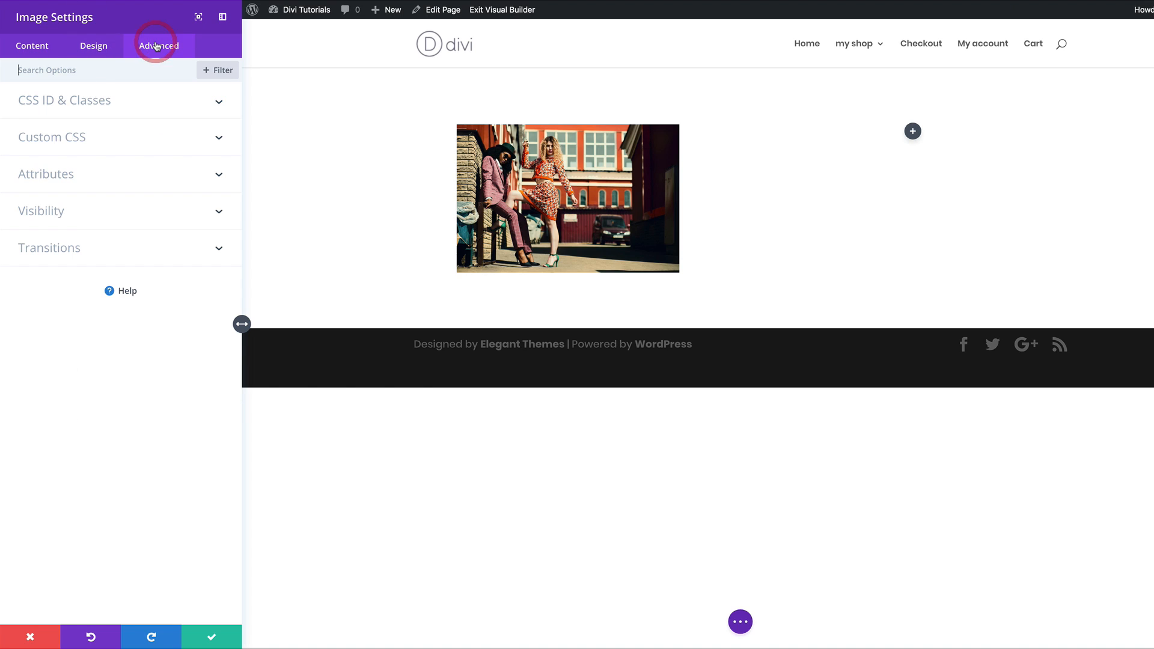
{"action": "left_click", "coordinate": [78, 139]}
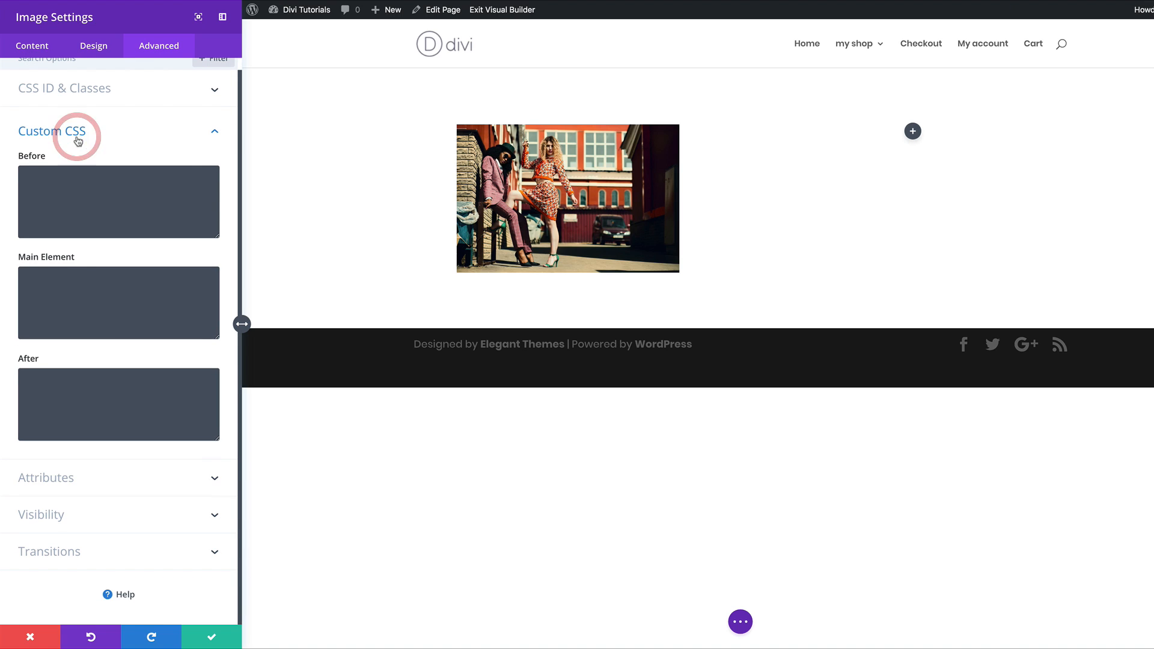
{"action": "left_click", "coordinate": [57, 289]}
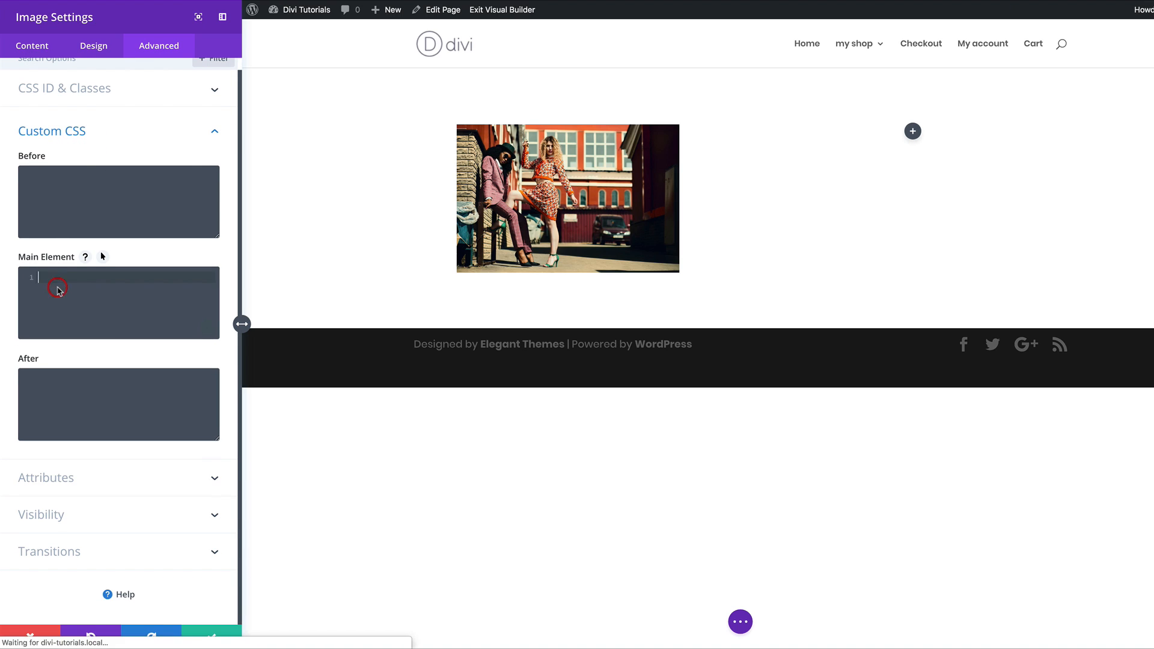
{"action": "left_click", "coordinate": [40, 185]}
{"action": "left_click", "coordinate": [60, 394]}
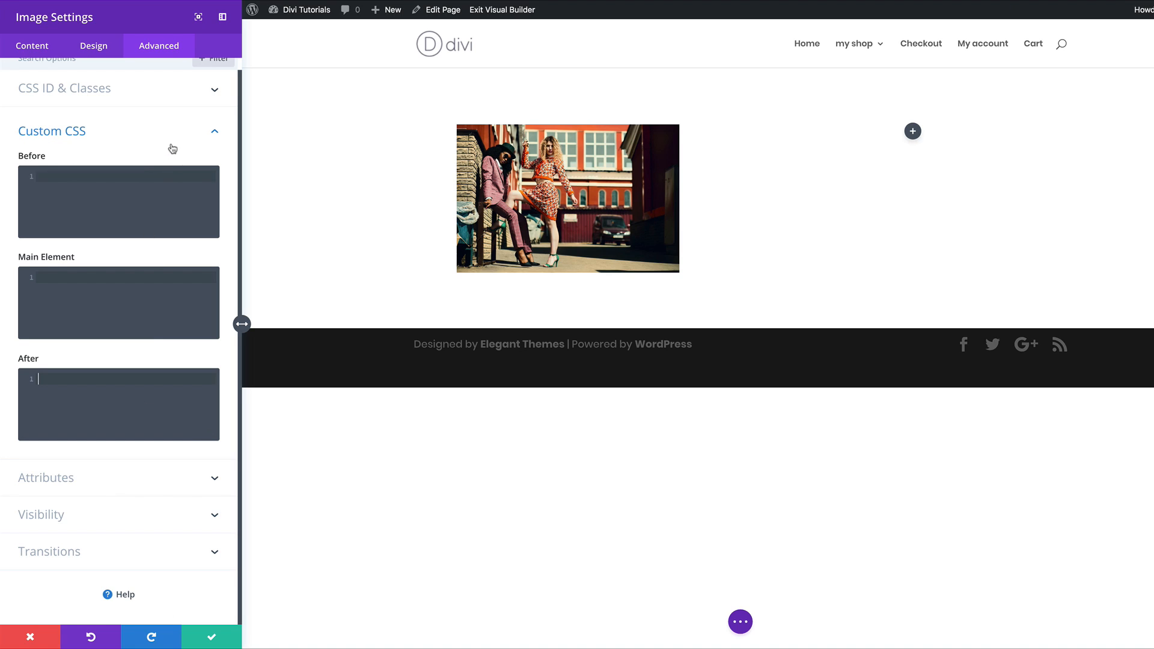
{"action": "left_click", "coordinate": [35, 49]}
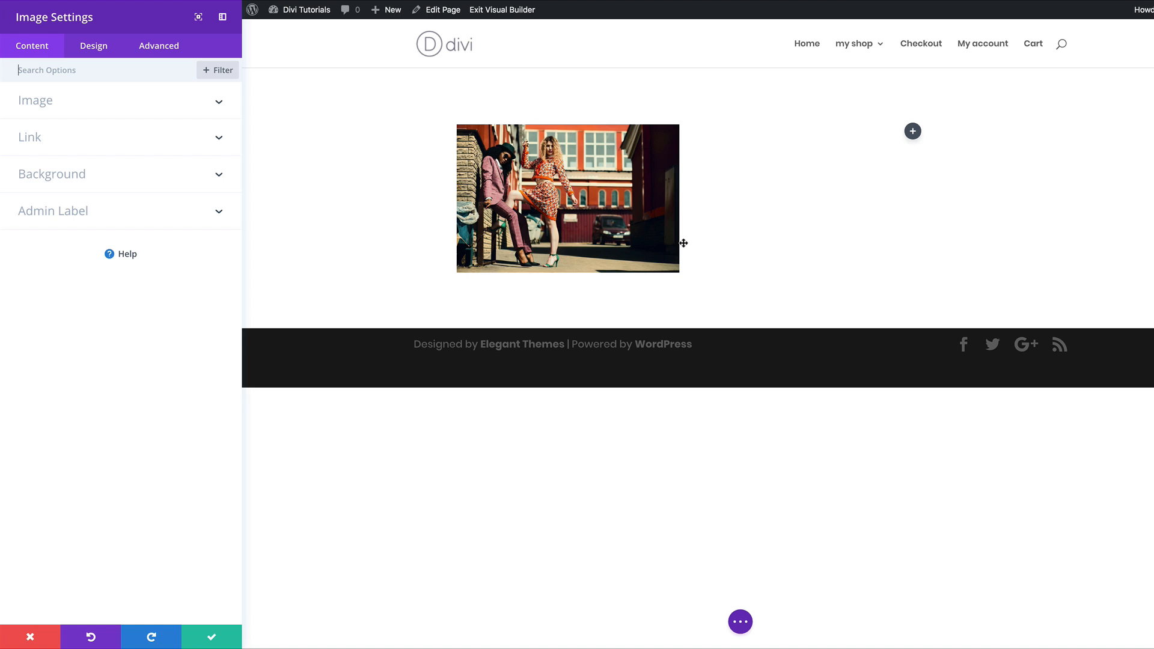
{"action": "left_click", "coordinate": [54, 146]}
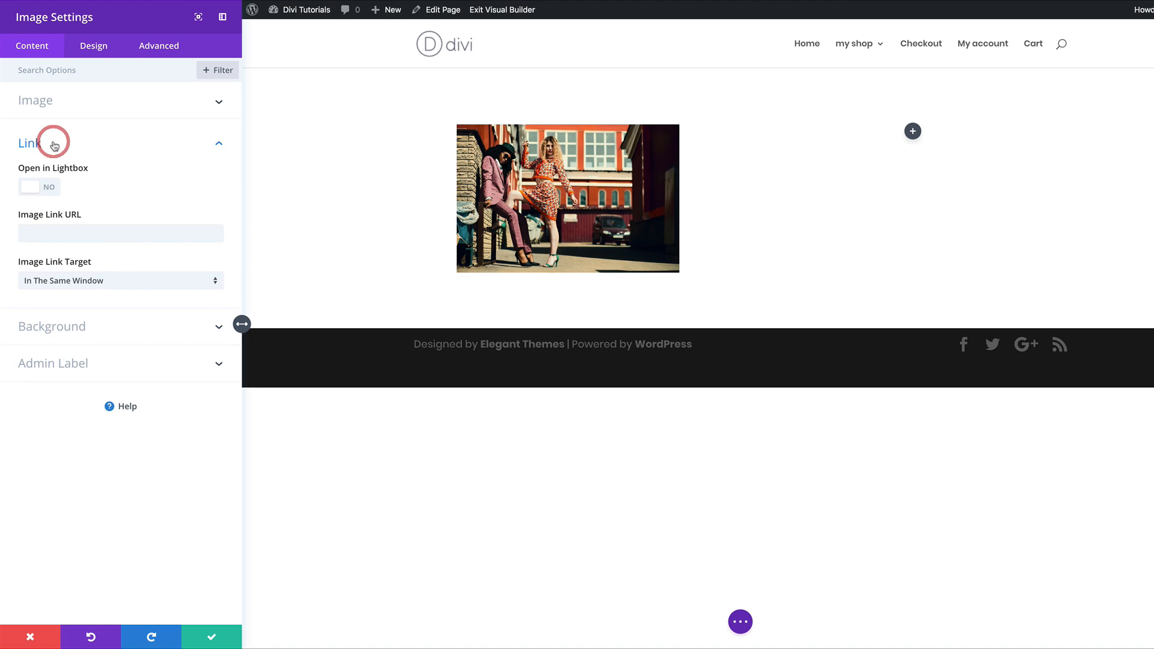
{"action": "left_click", "coordinate": [51, 188]}
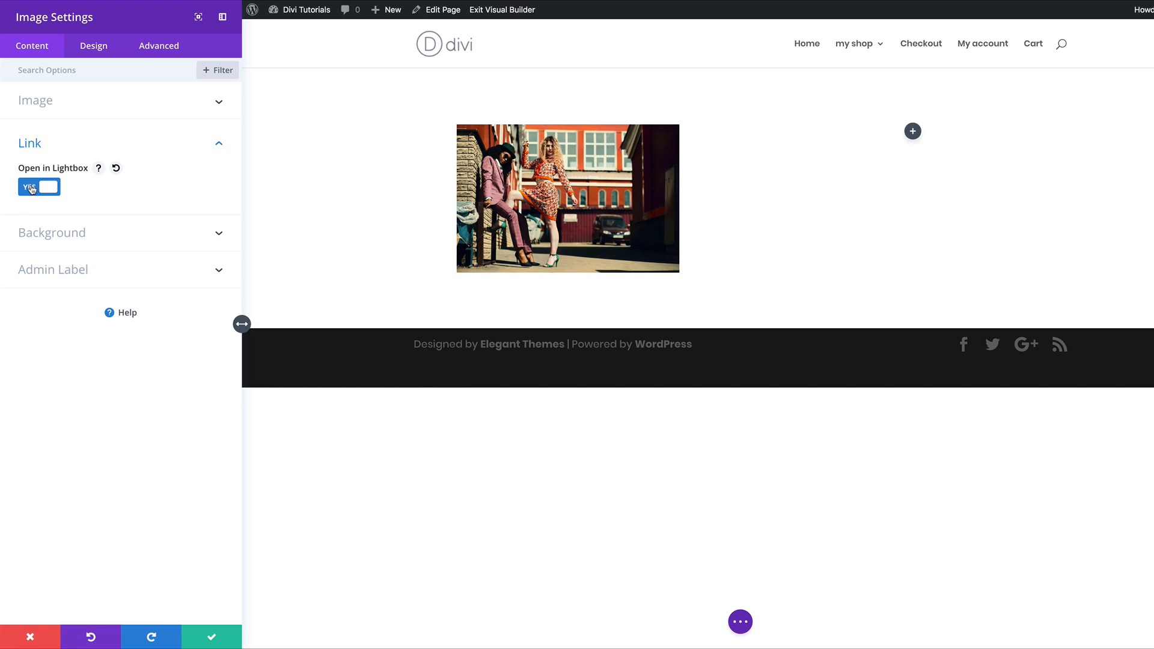
{"action": "left_click", "coordinate": [32, 187]}
{"action": "left_click", "coordinate": [67, 232]}
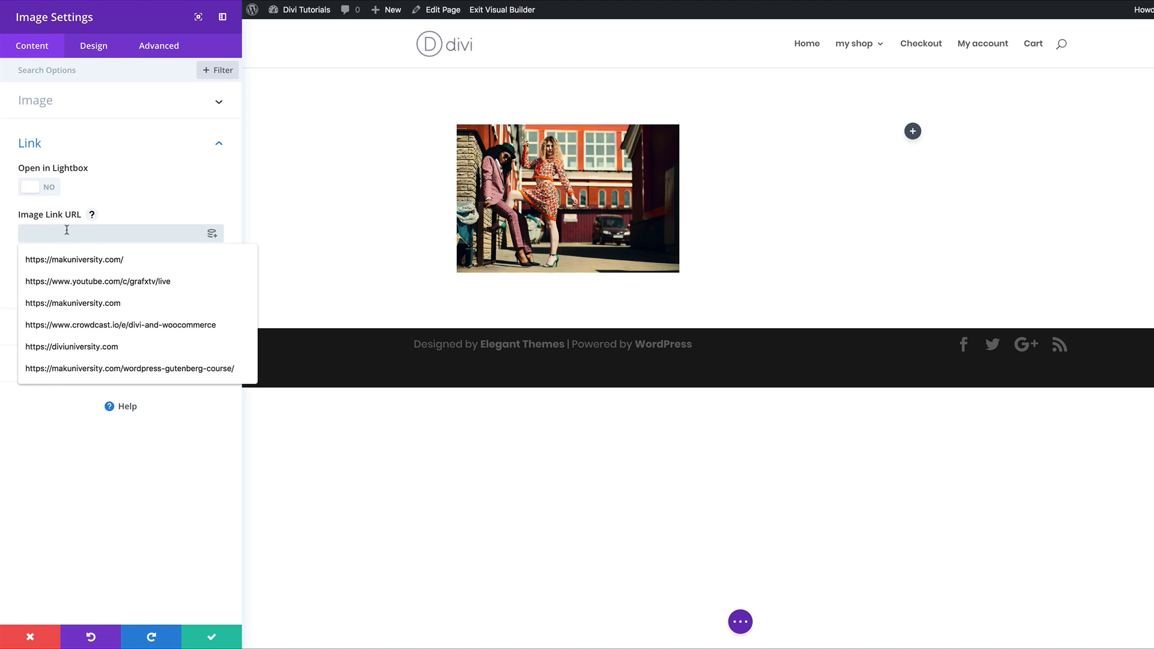
{"action": "left_click", "coordinate": [132, 259]}
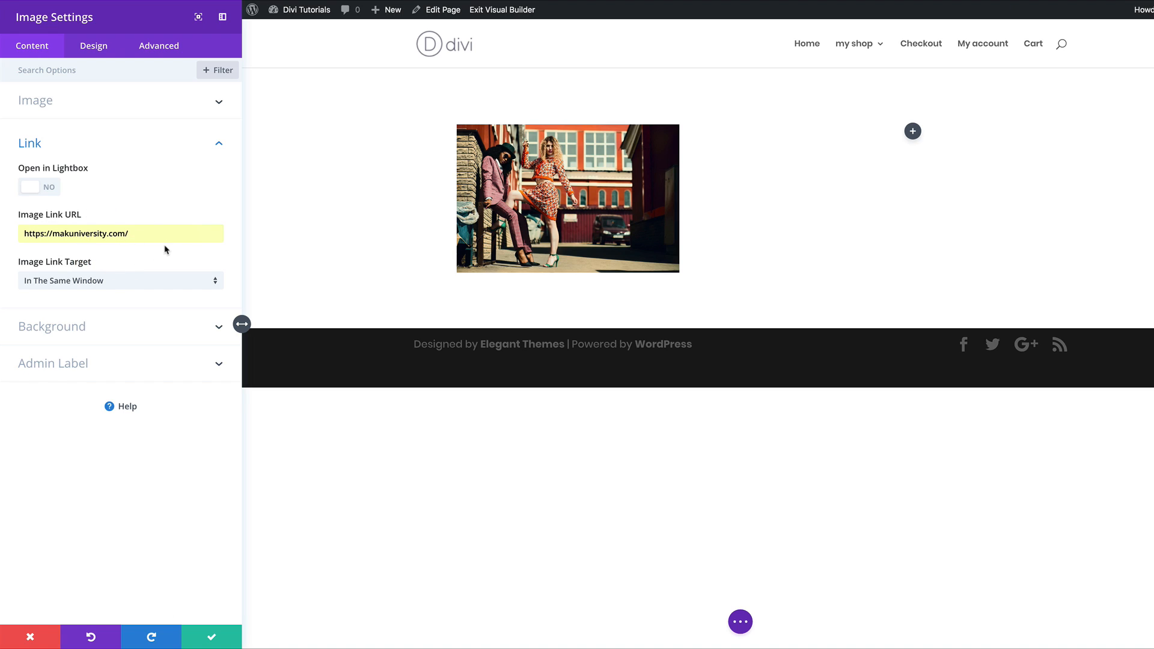
Step: Save the image settings, exit the Visual Builder, and confirm the image turns full colour on hover
{"action": "left_click", "coordinate": [213, 640]}
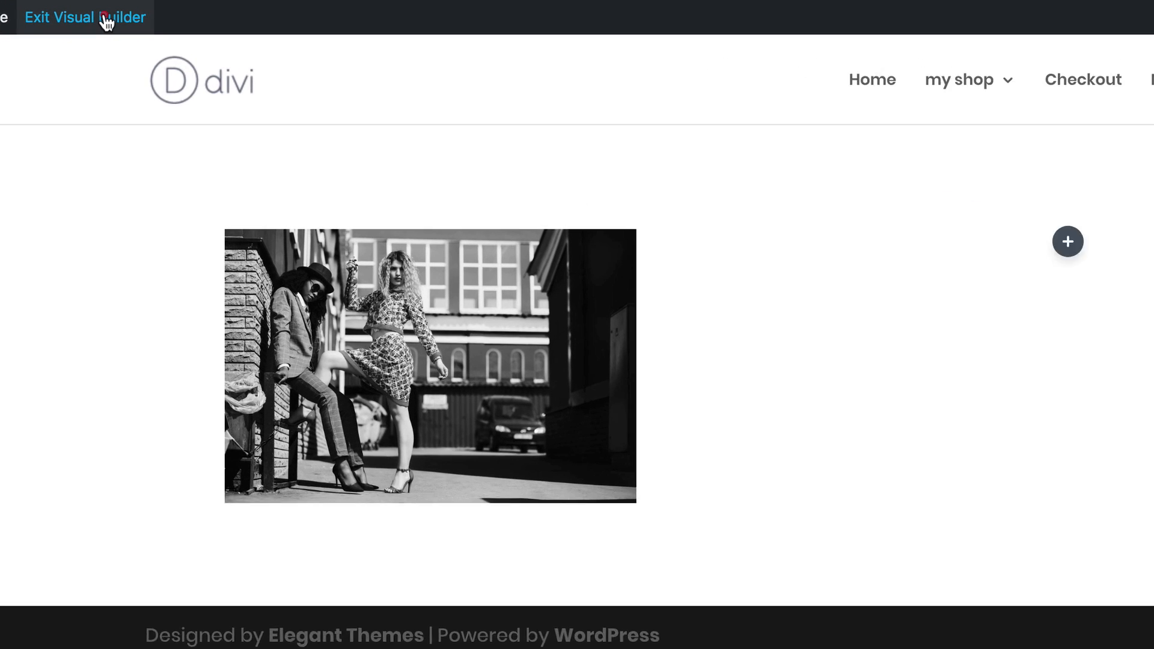
{"action": "left_click", "coordinate": [117, 13]}
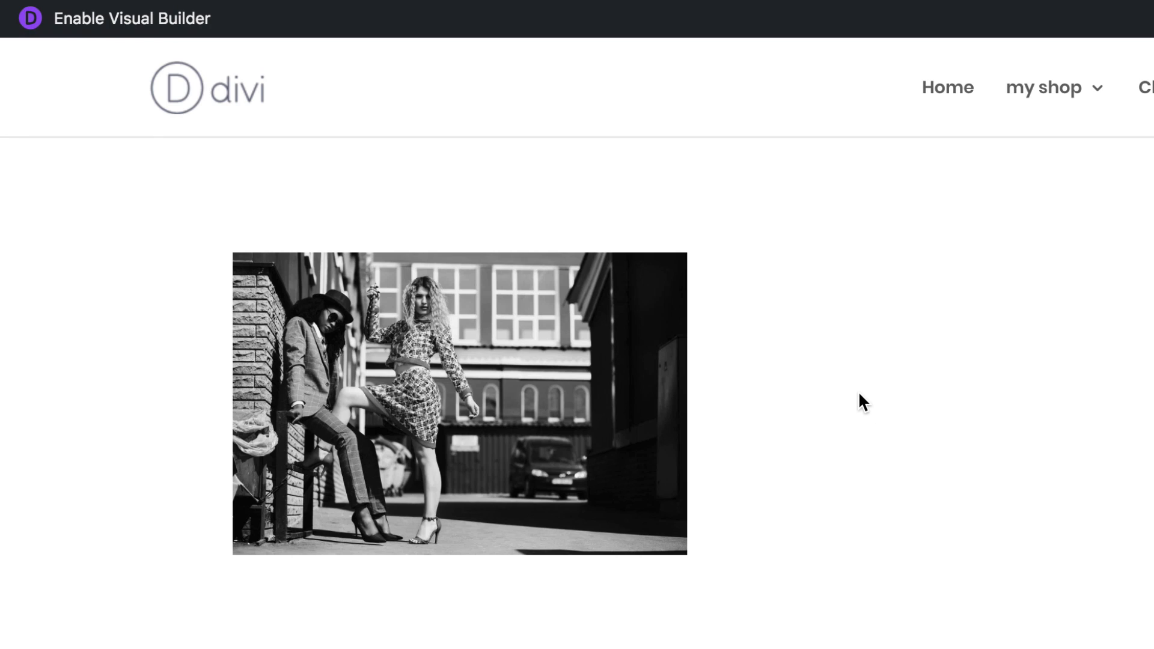
{"action": "left_click", "coordinate": [442, 396]}
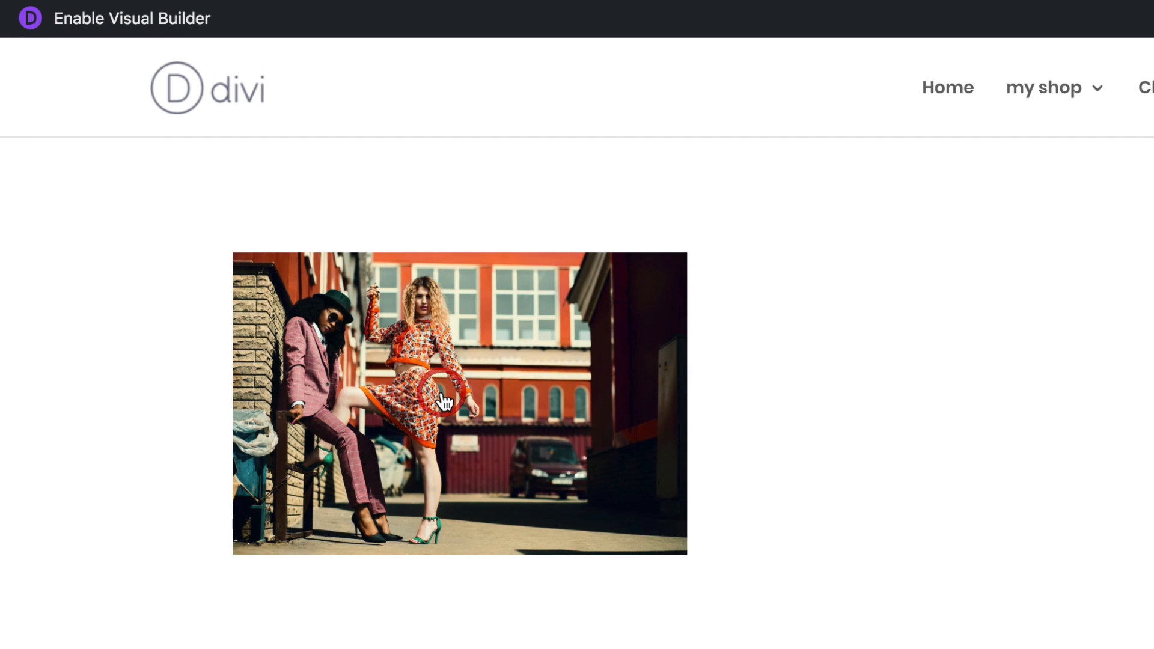